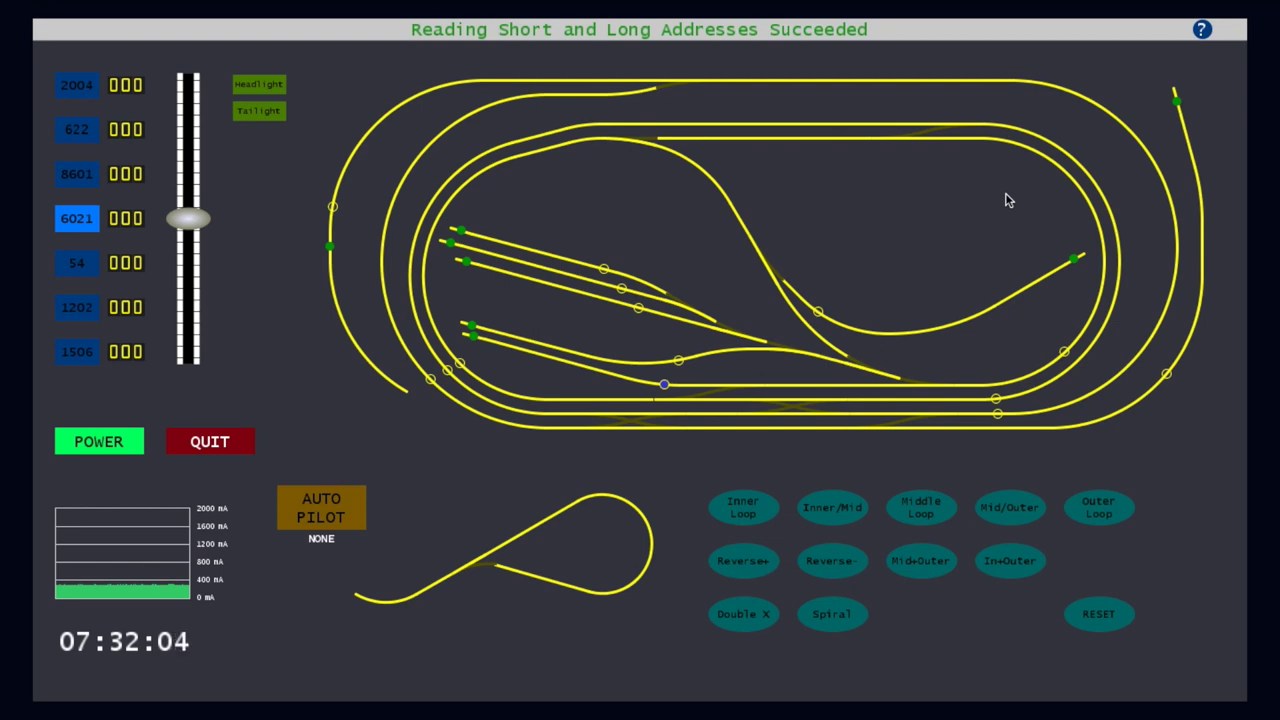
Open the keyboard controls help, and switch the track power off and back on.
click(1202, 32)
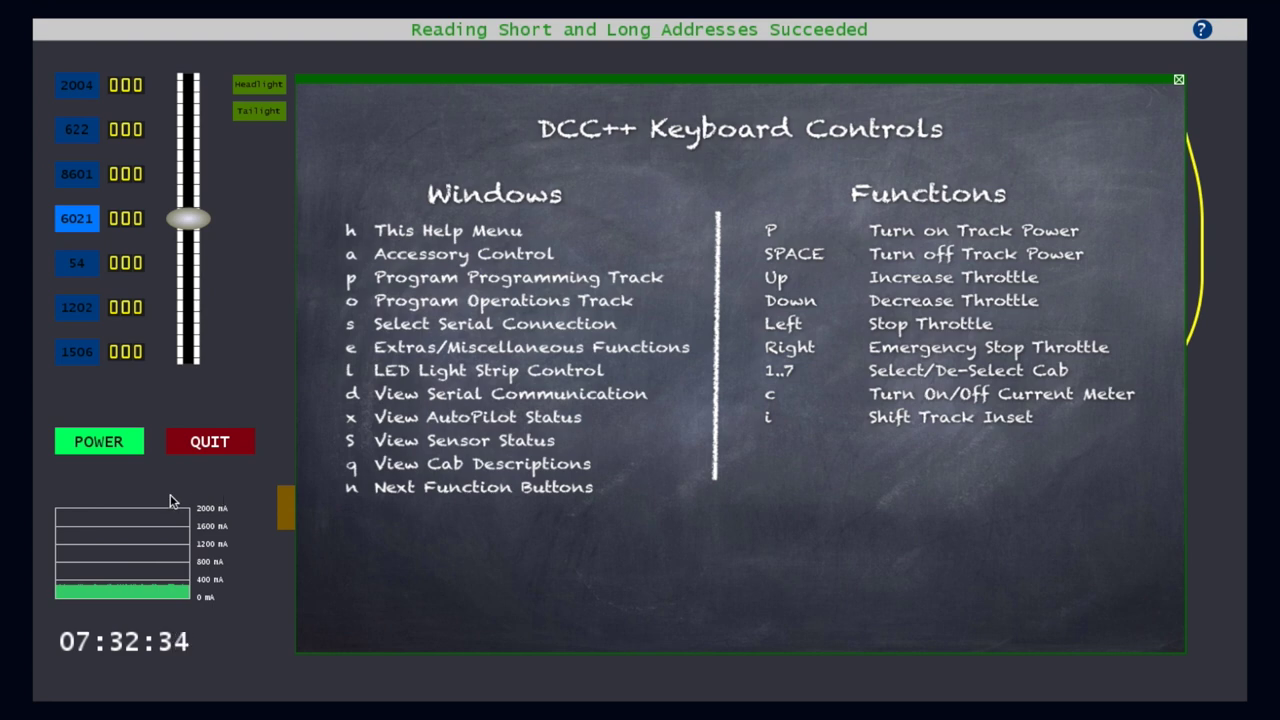
key(space)
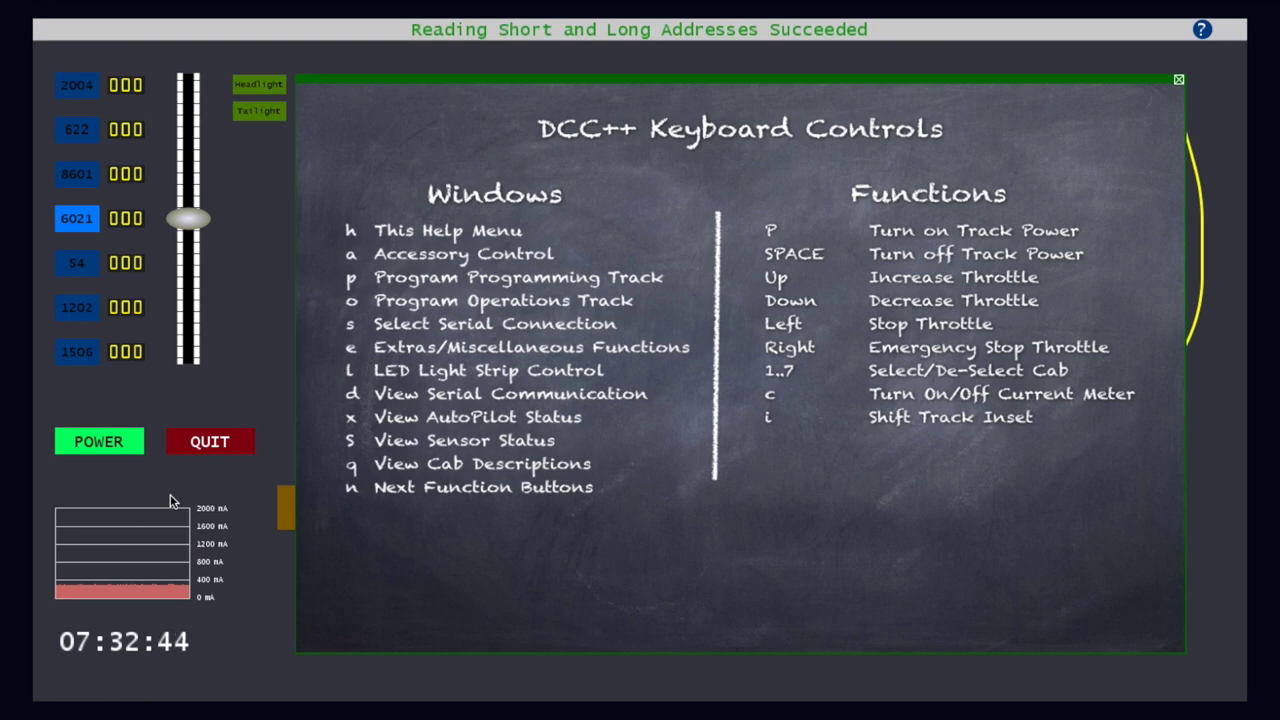
key(p)
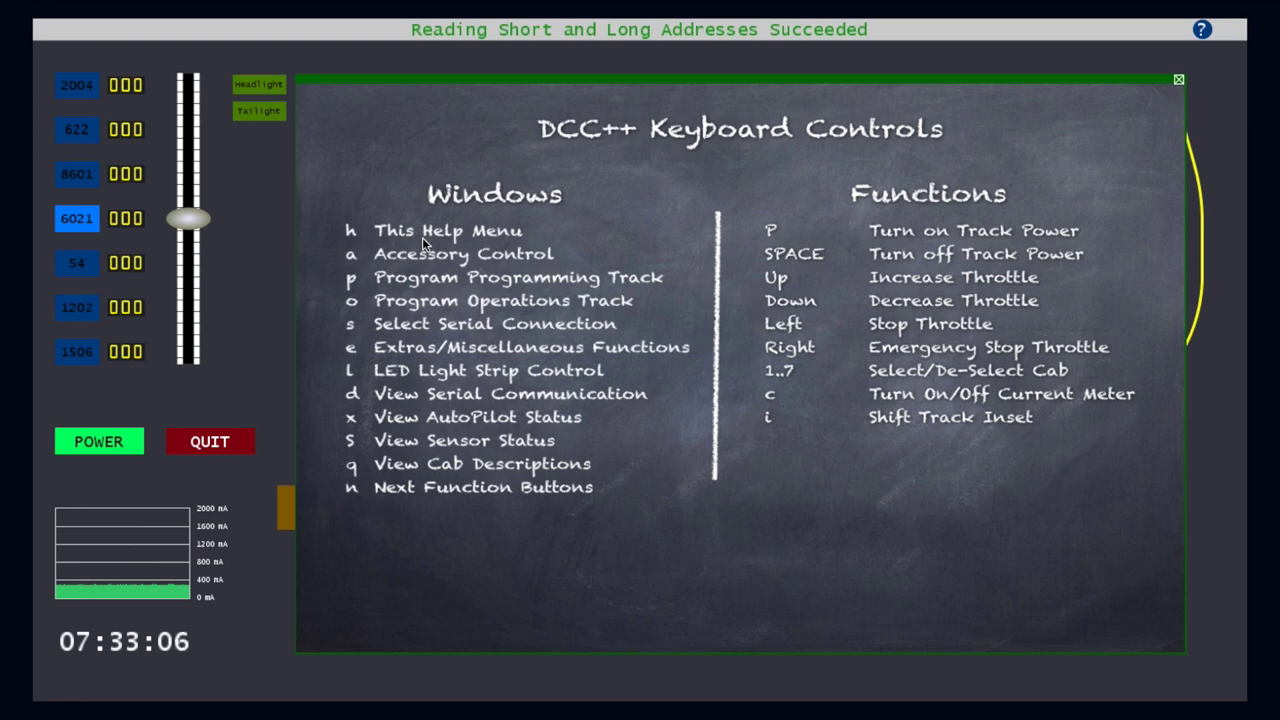
Toggle the keyboard controls help closed and open, and move its window over the cab controls before closing it.
key(h)
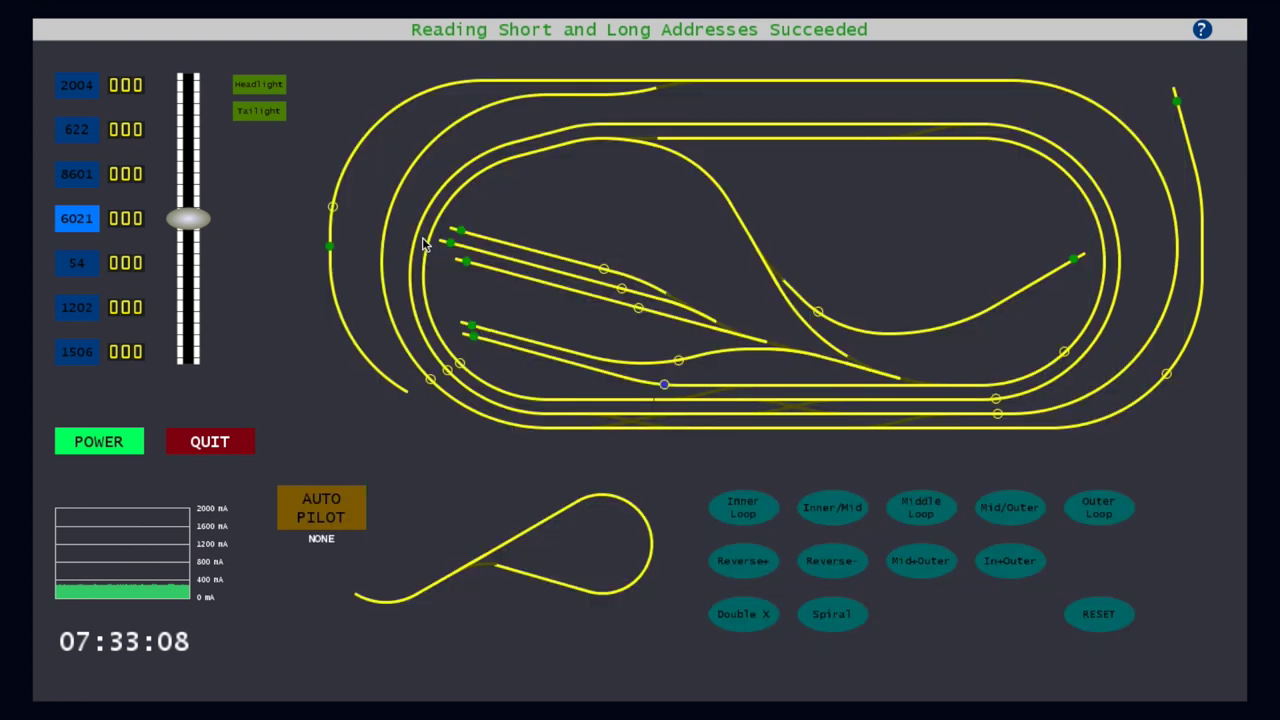
key(h)
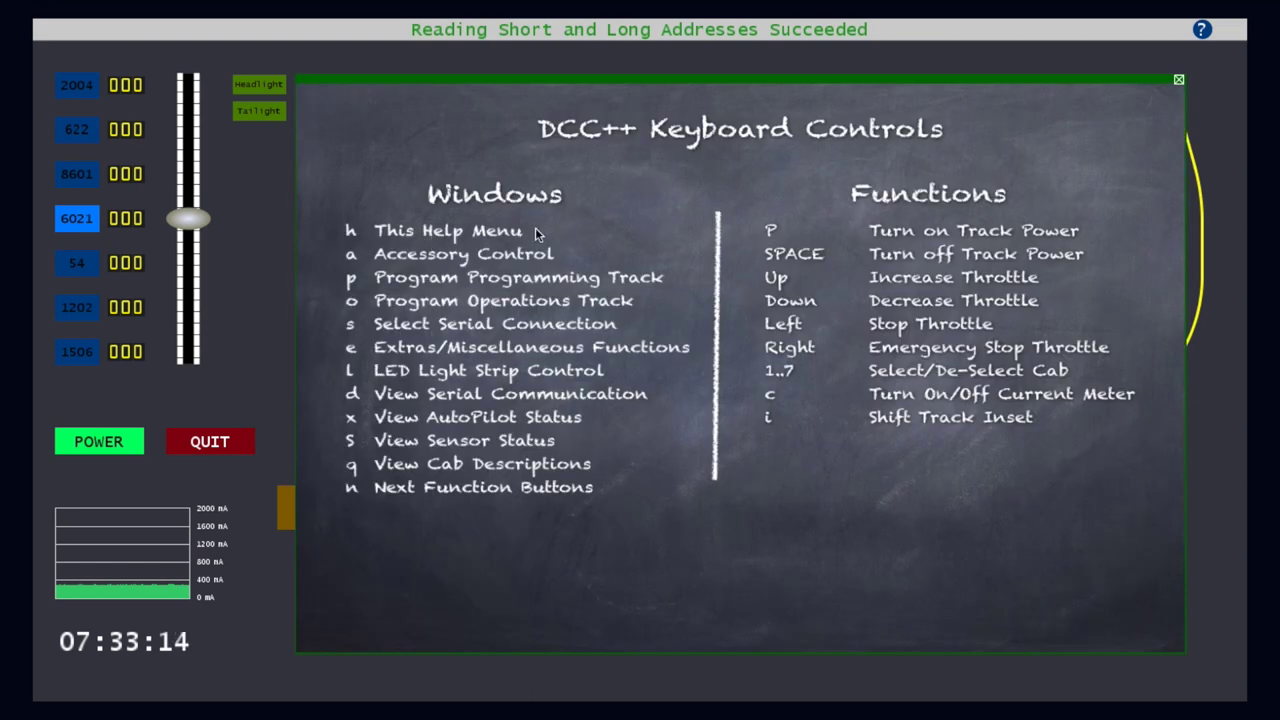
click(1179, 81)
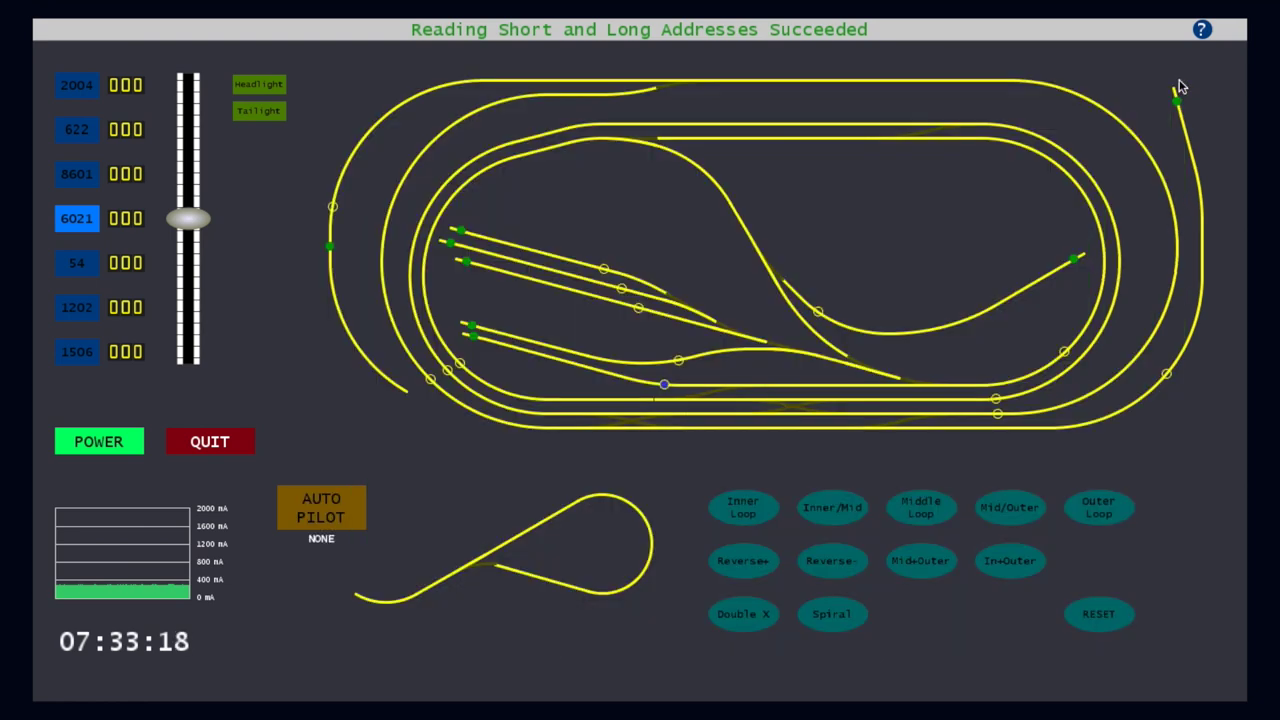
key(h)
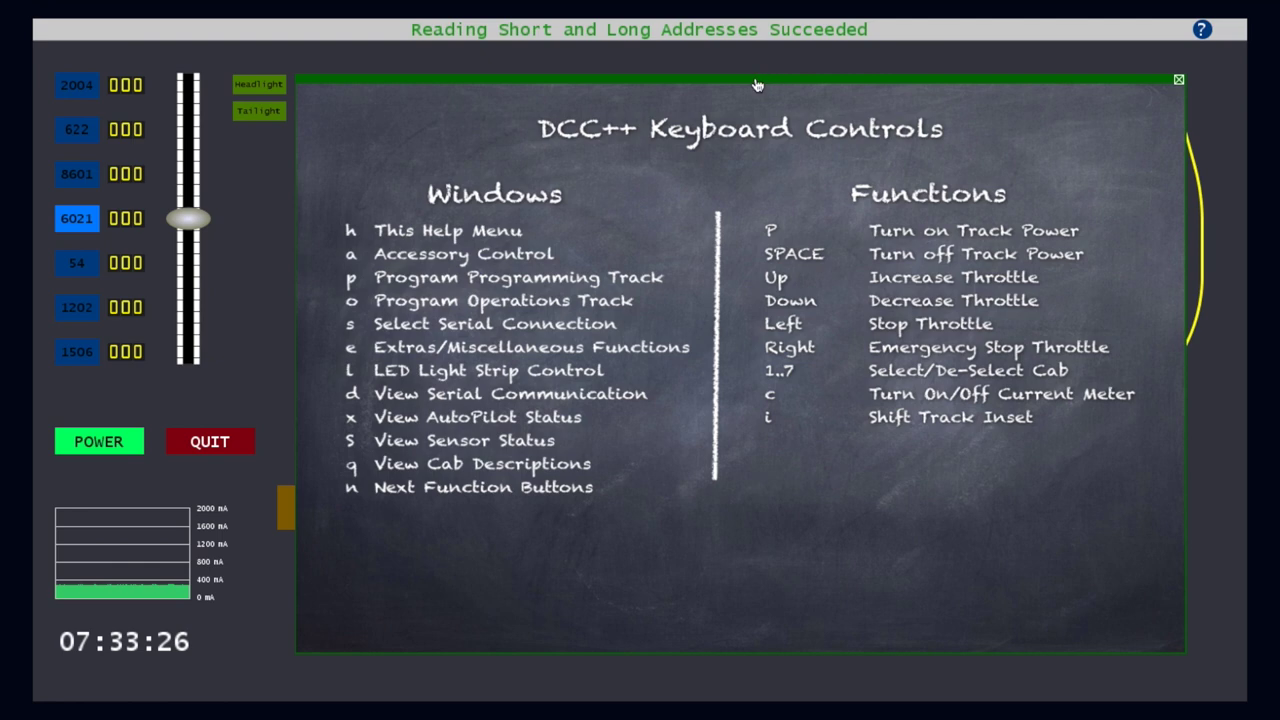
drag(757, 85, 541, 97)
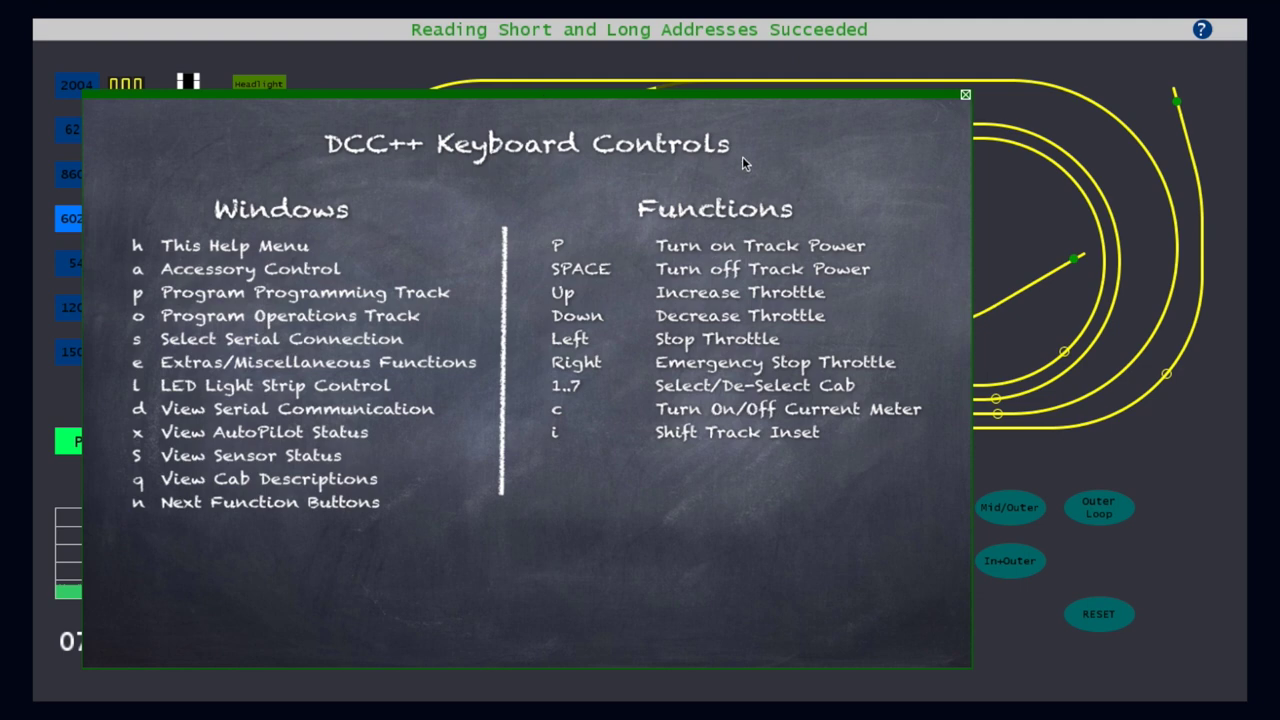
click(965, 95)
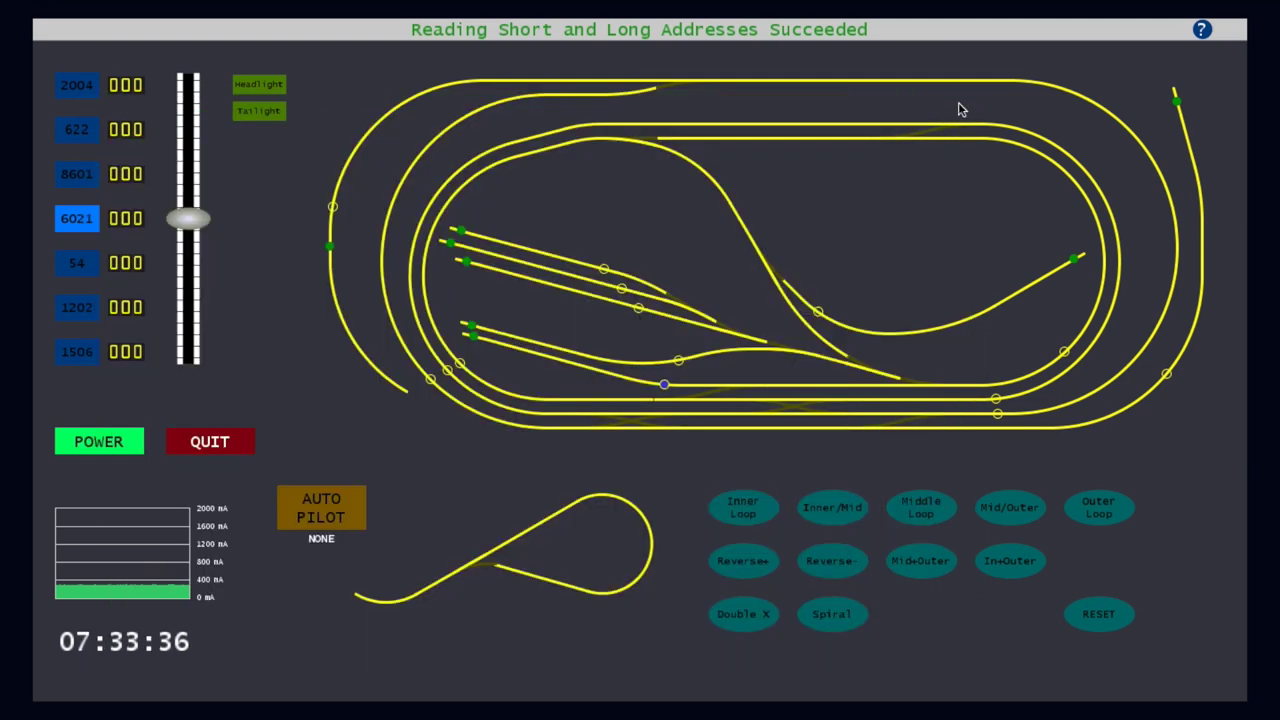
Open Accessory Control from the help list and set the accessory address to 1 and the sub address to 0.
key(h)
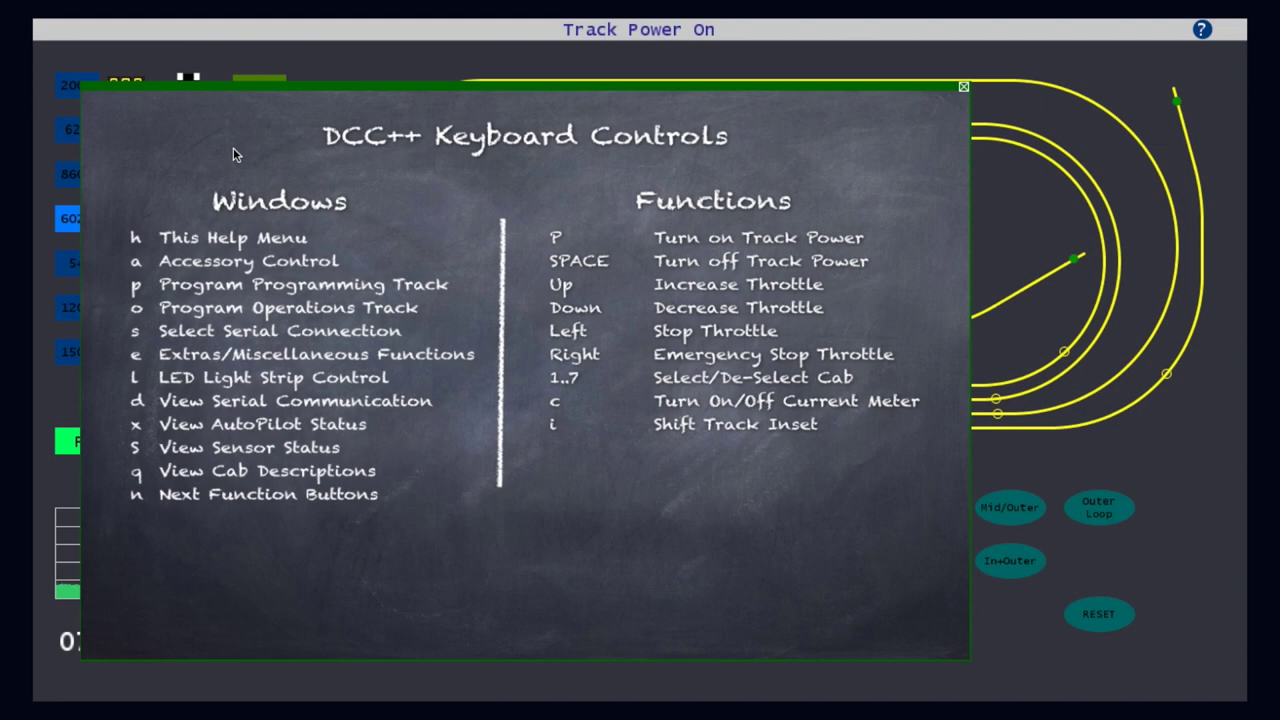
key(a)
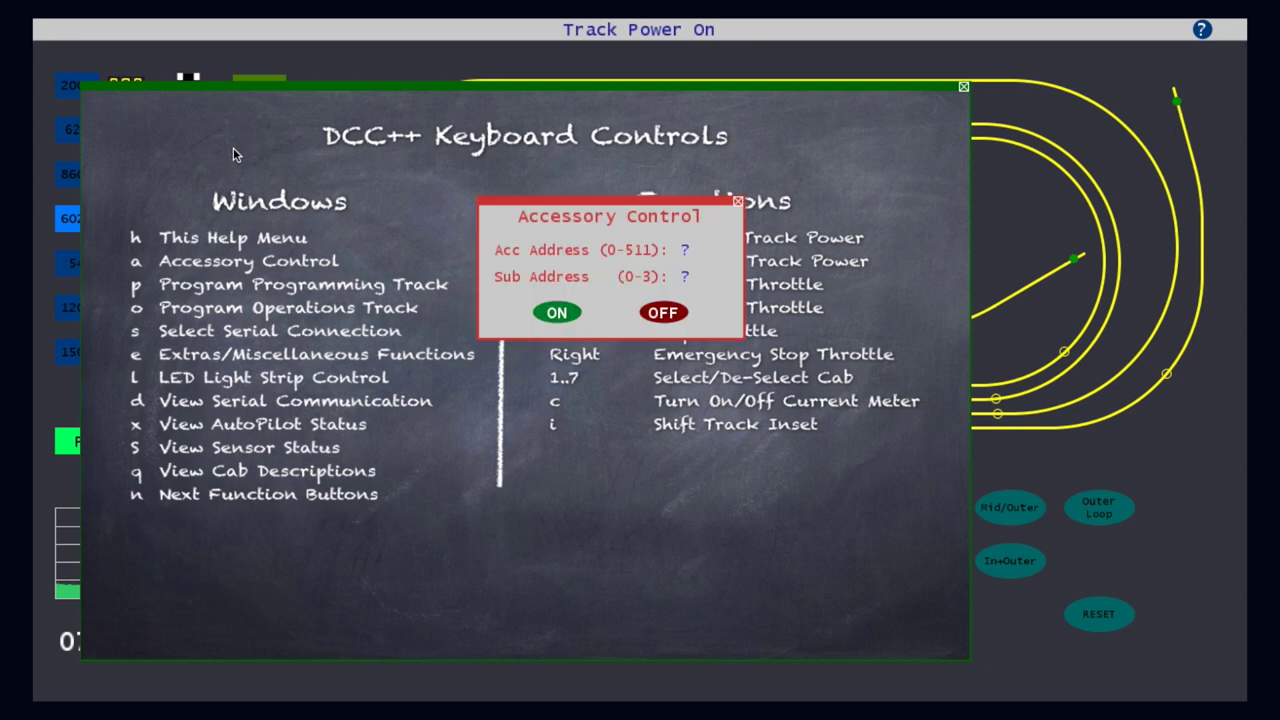
key(h)
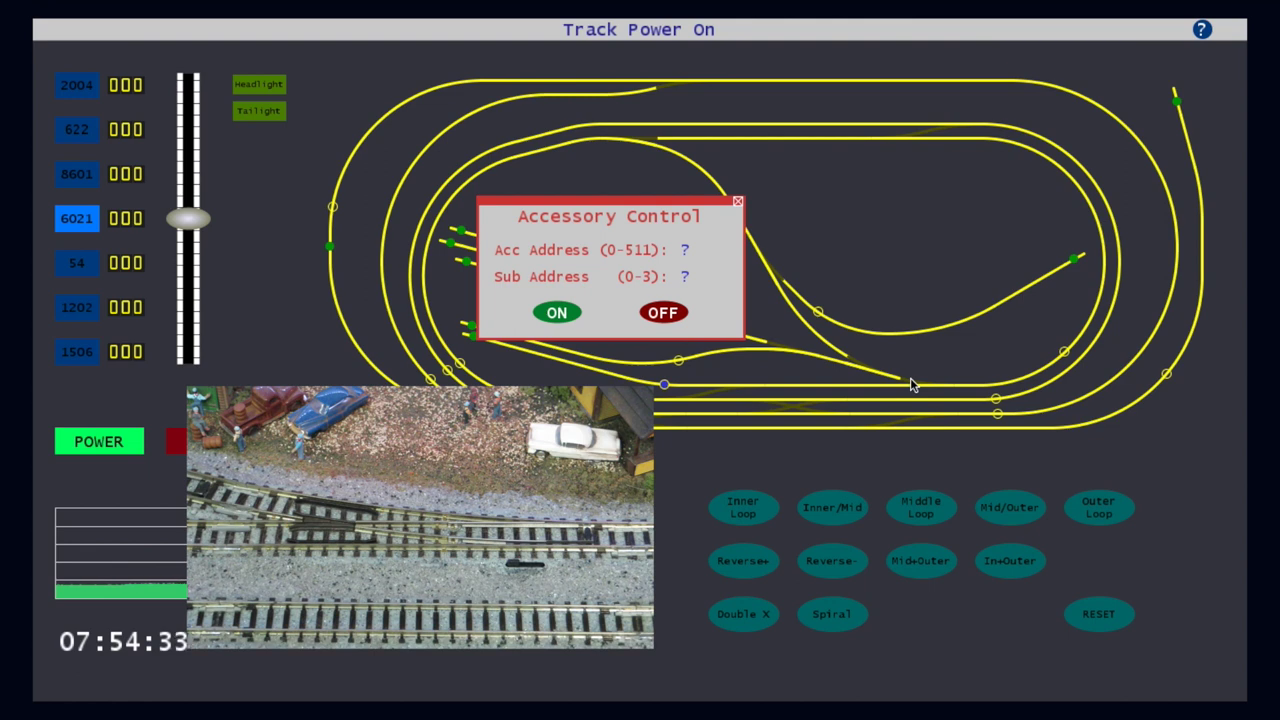
click(685, 249)
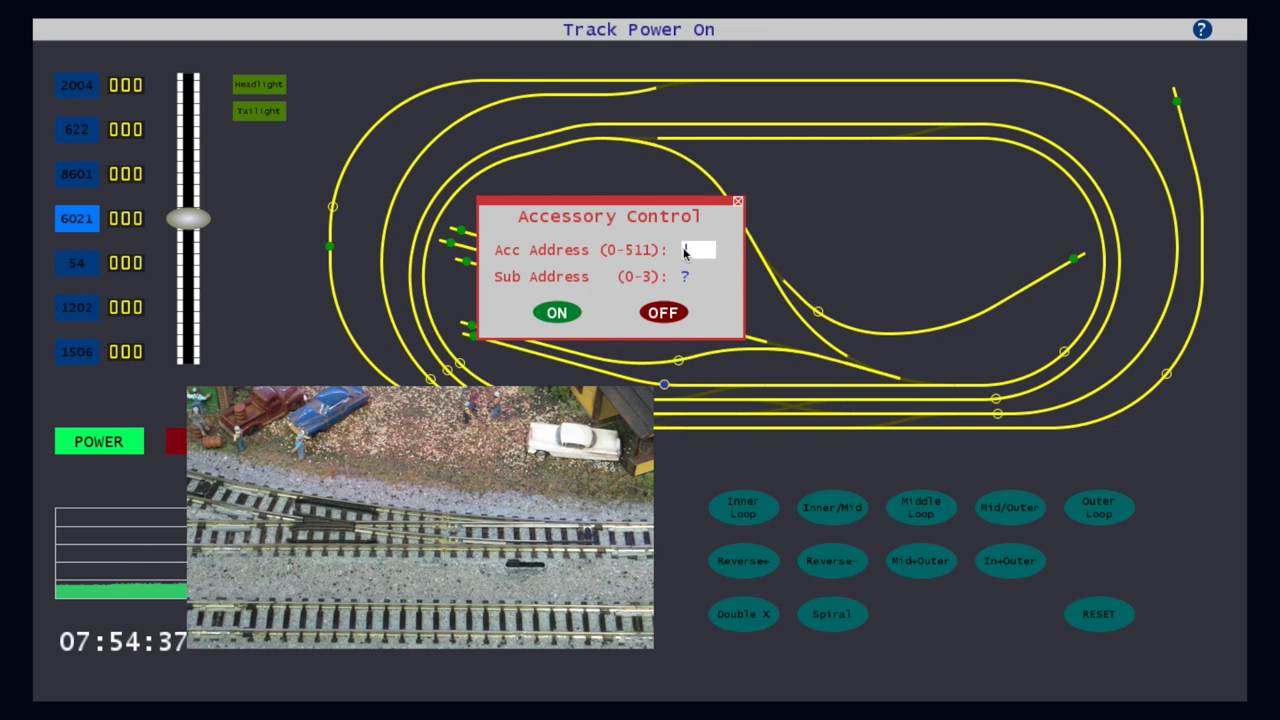
text(1)
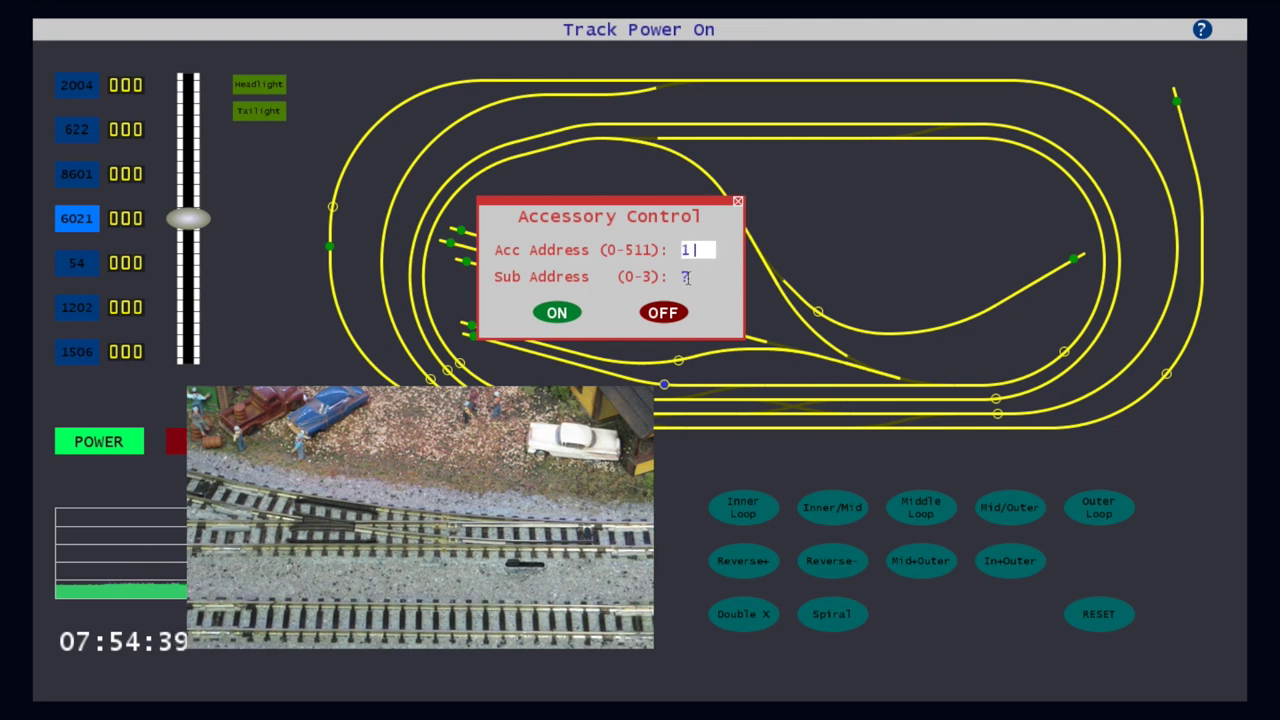
click(687, 278)
text(0)
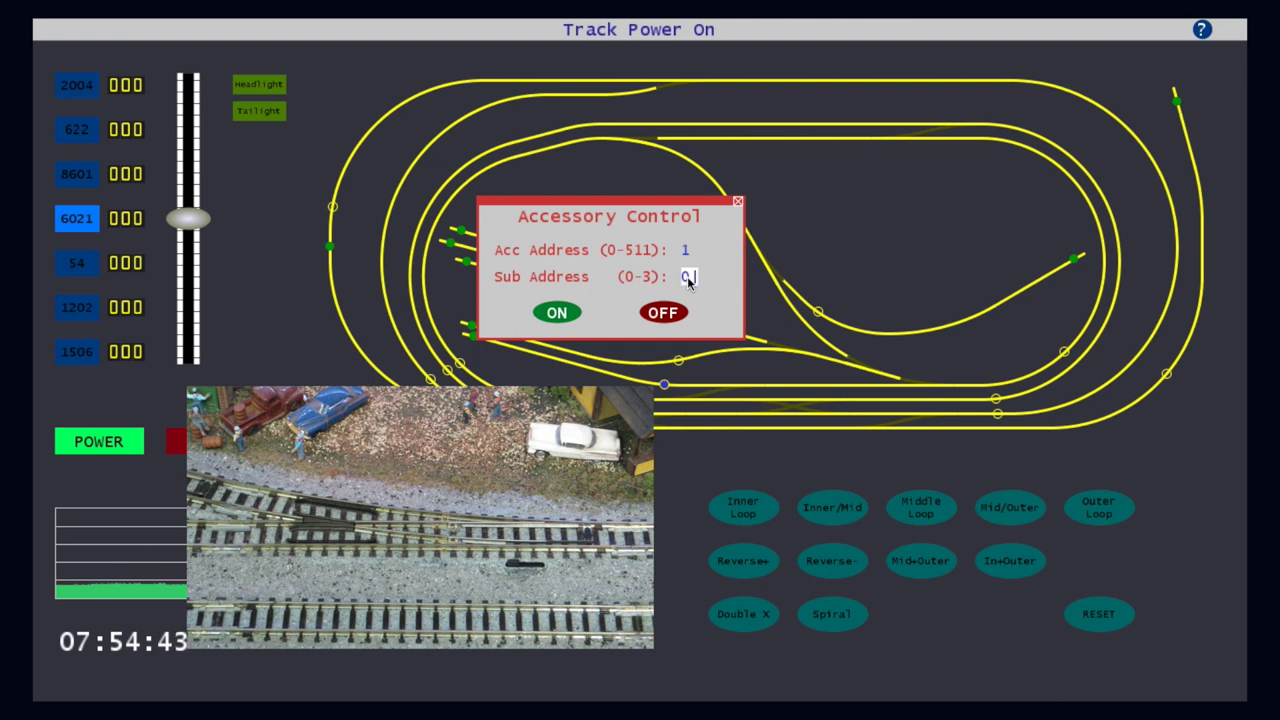
Switch the accessory at address 1, sub address 0 on and off several times, ending with off.
click(557, 314)
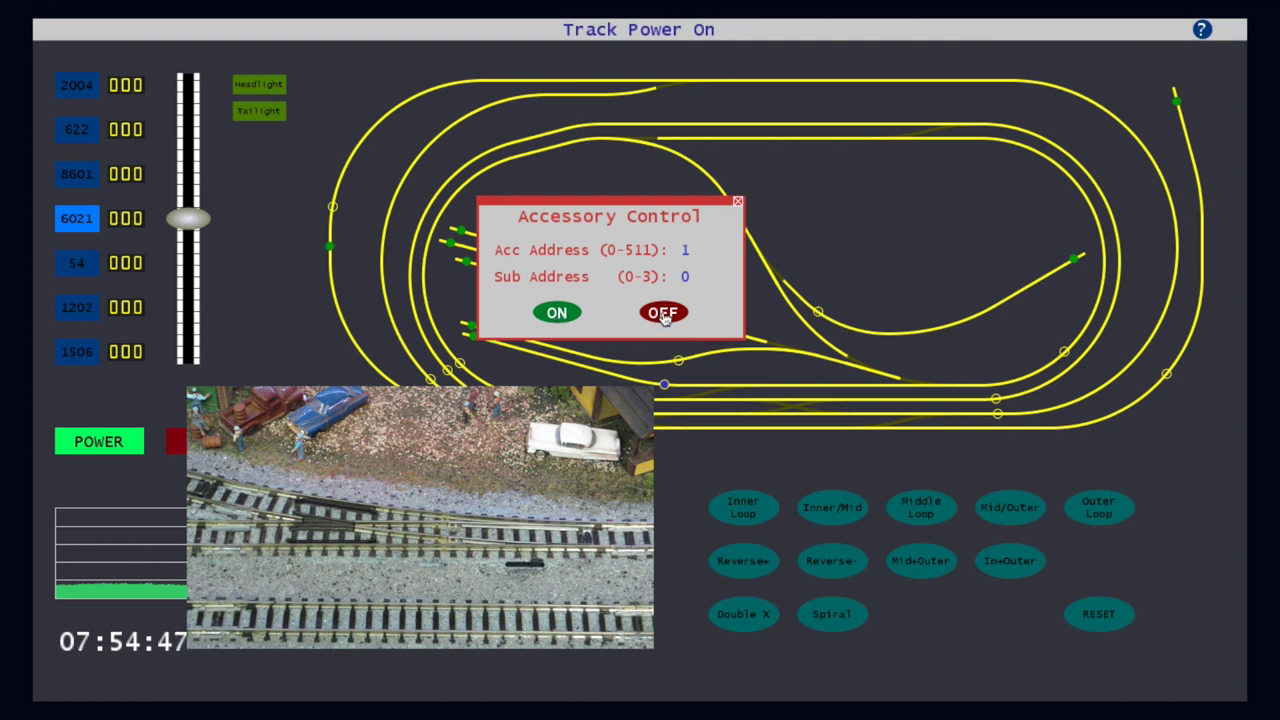
click(562, 313)
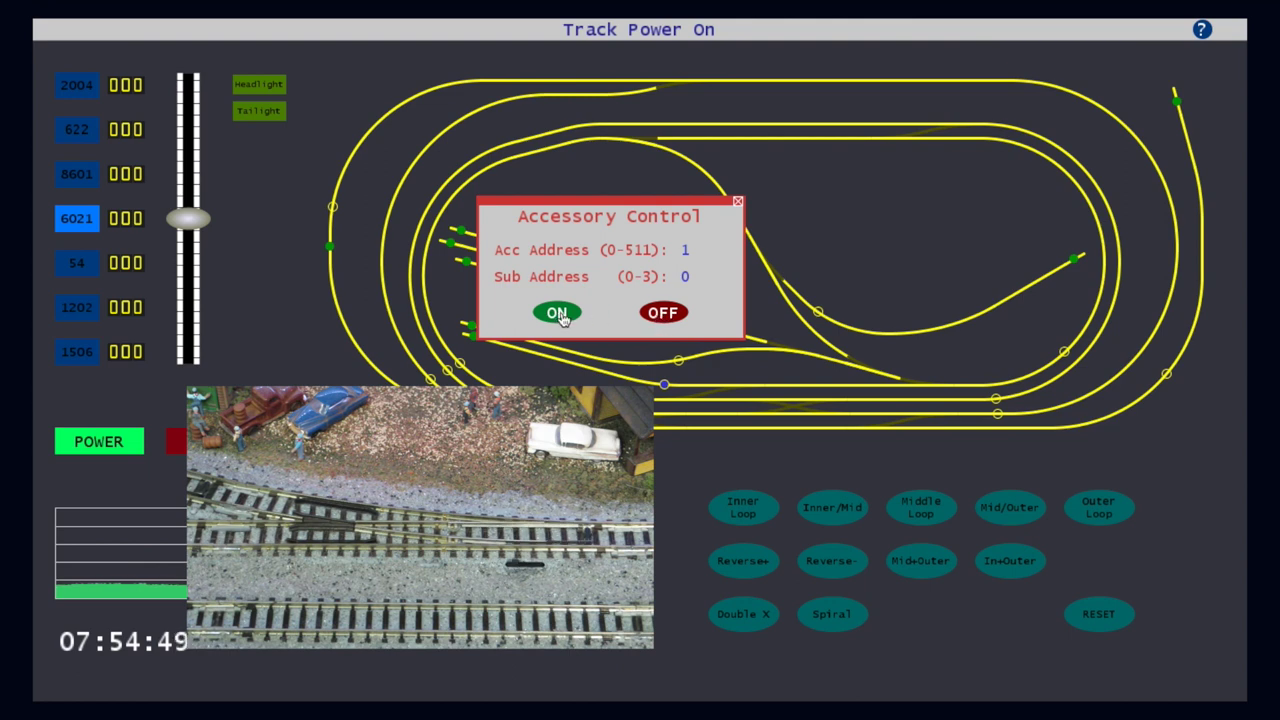
click(663, 314)
click(558, 314)
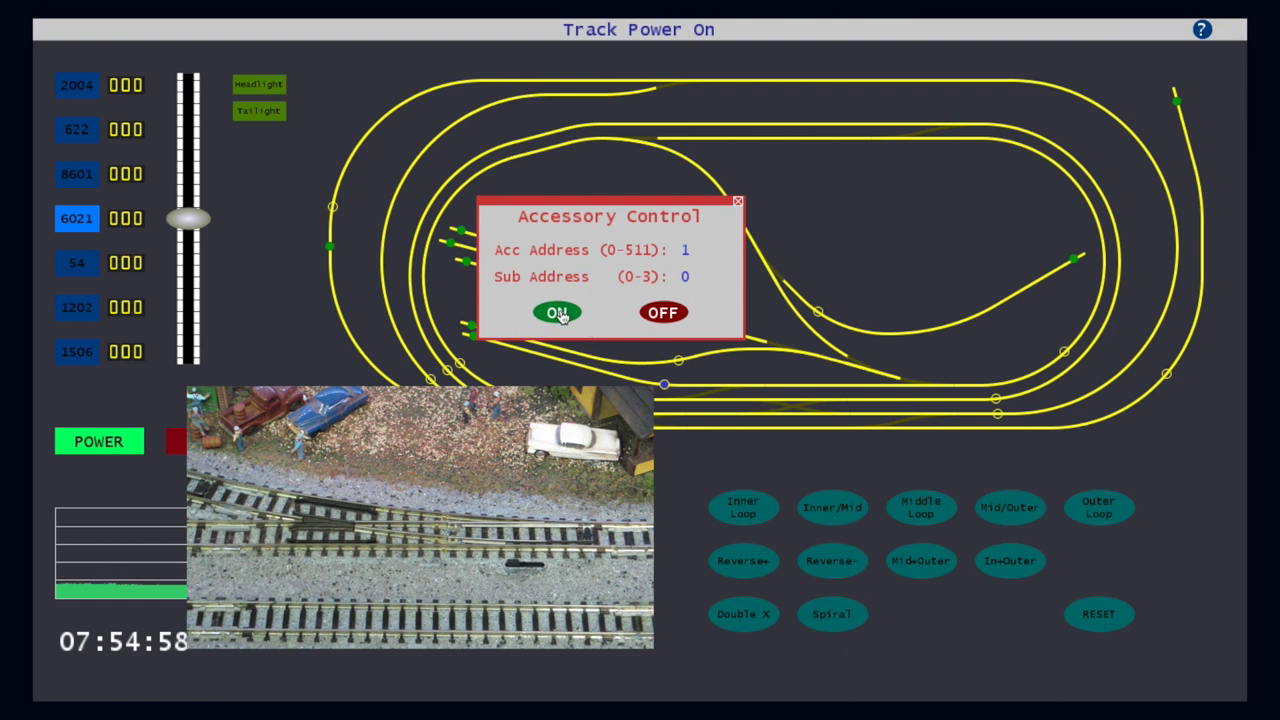
click(660, 316)
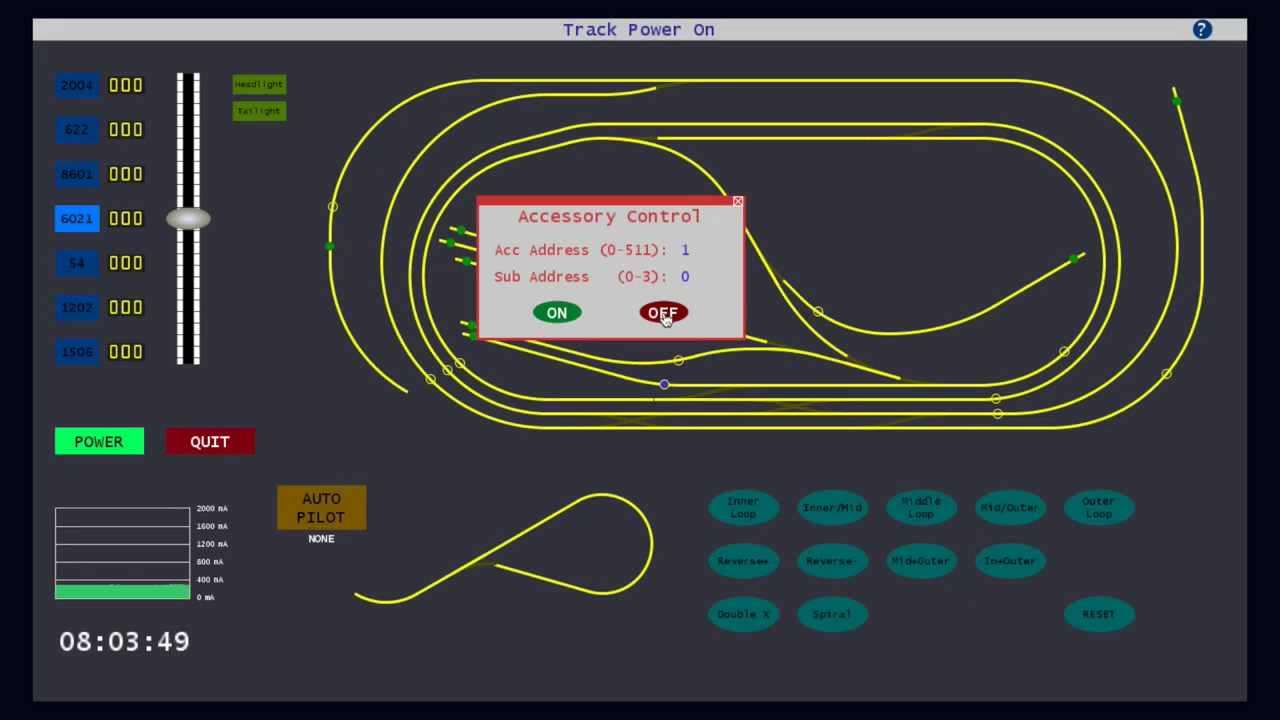
click(663, 315)
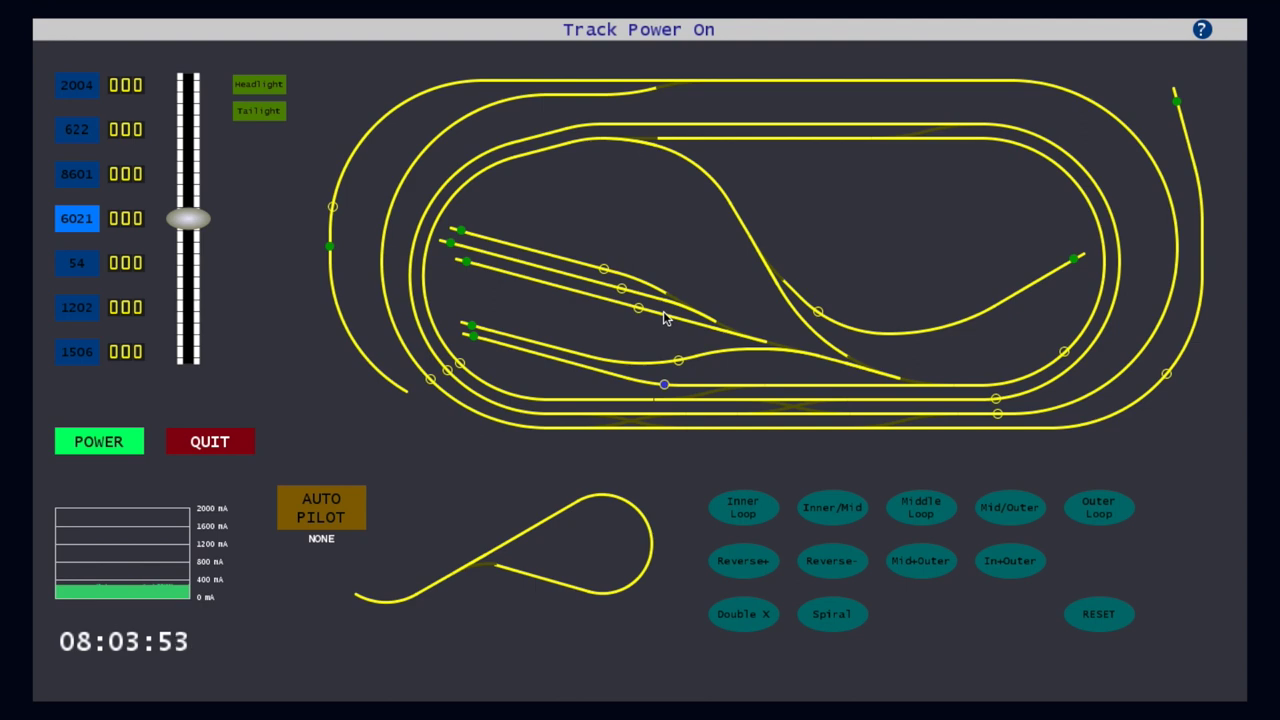
Open the Operations Programming and Programming Track windows and arrange them side by side, without the help window behind them.
key(h)
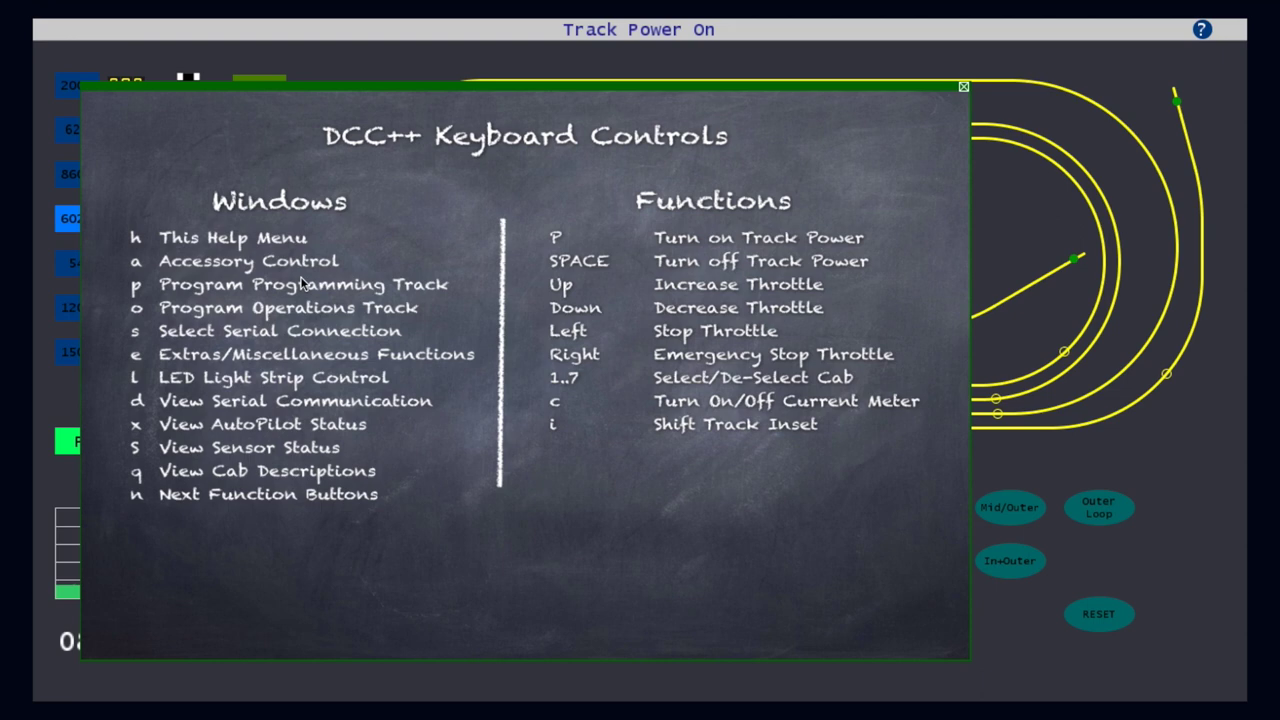
key(o)
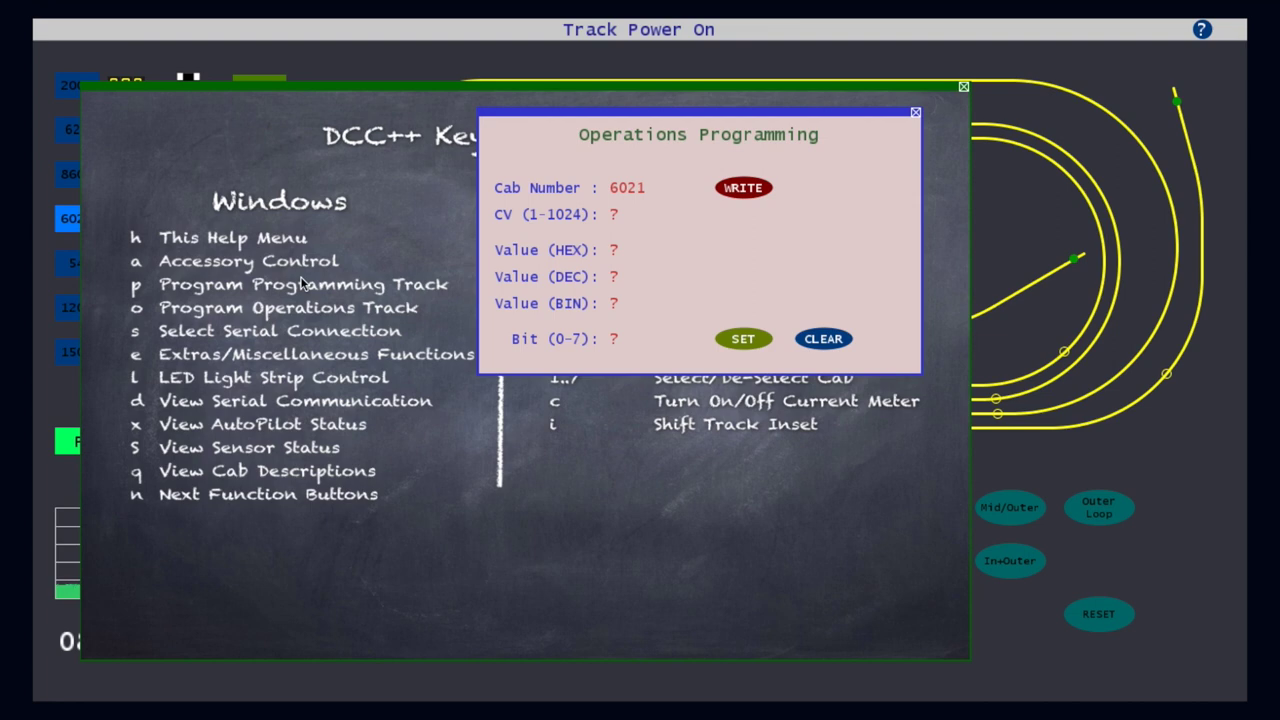
key(p)
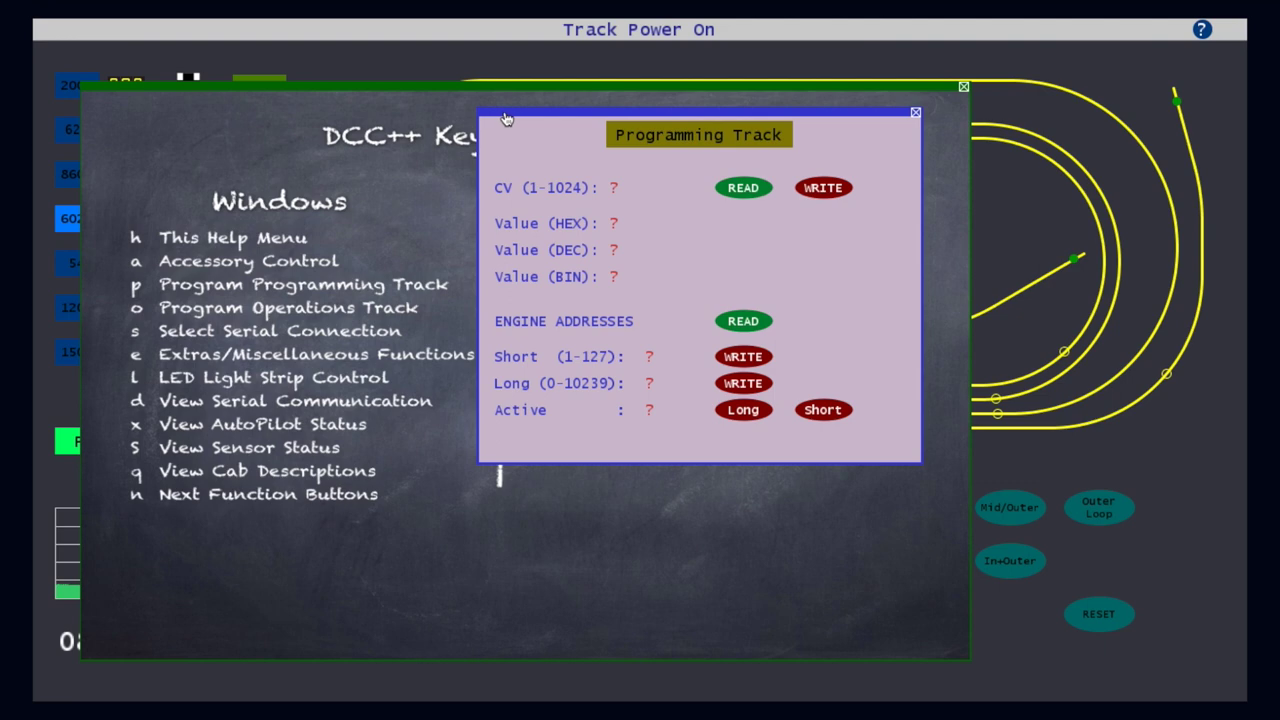
drag(506, 117, 235, 120)
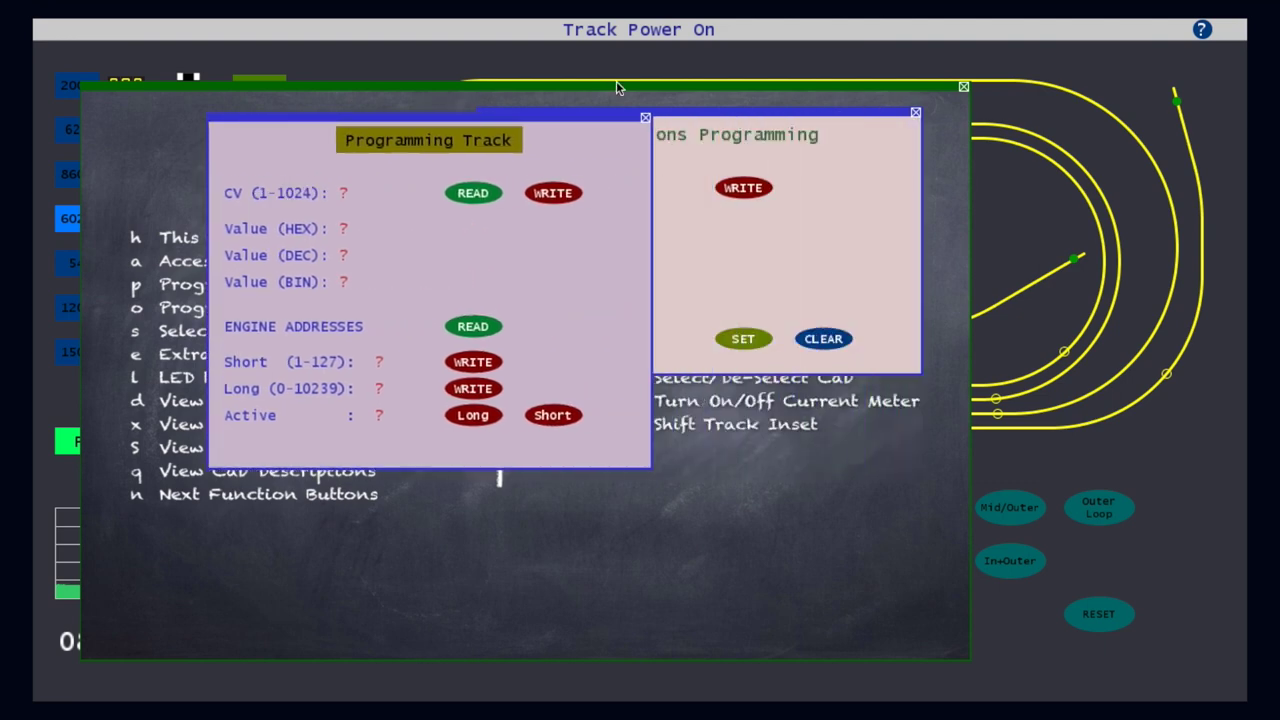
drag(688, 117, 886, 110)
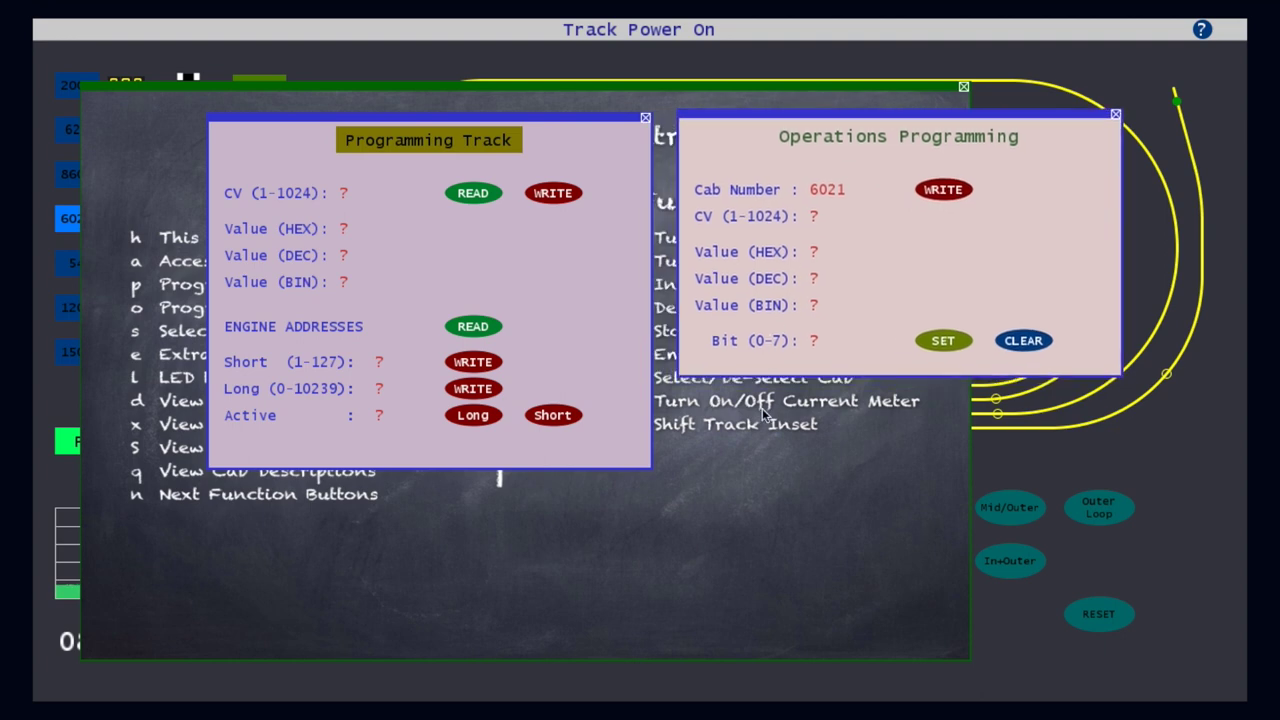
key(h)
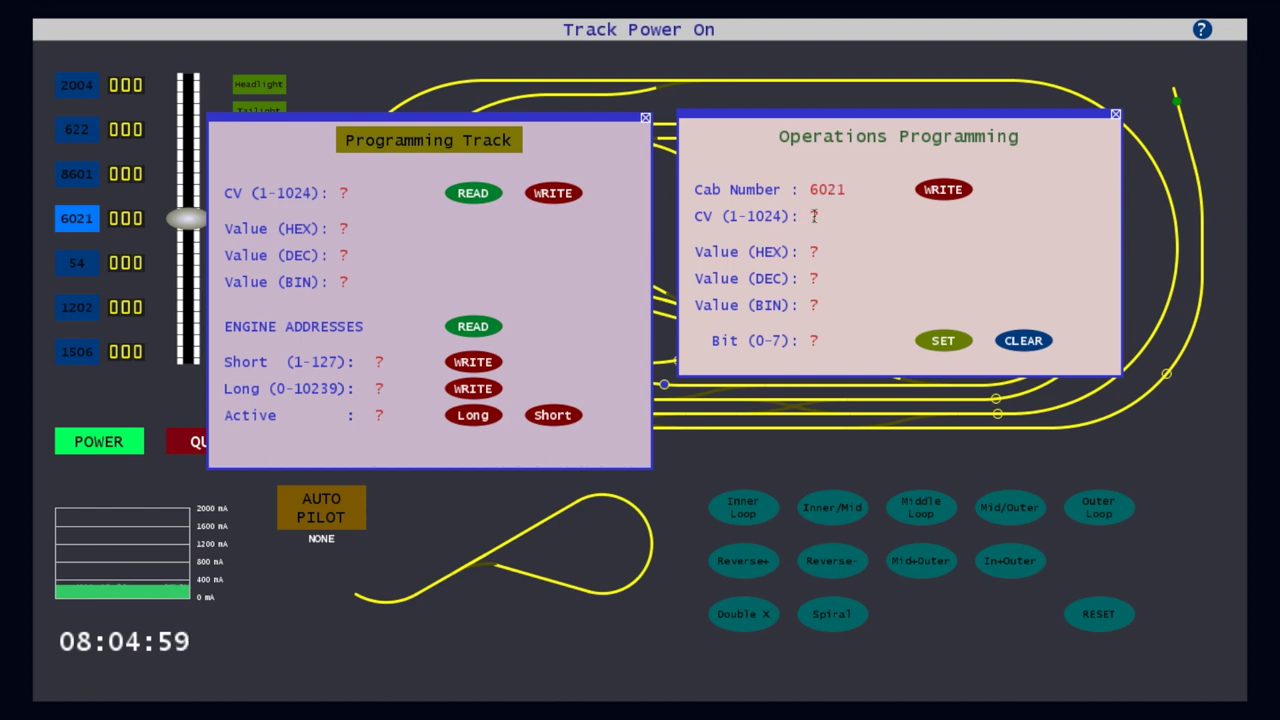
In Operations Programming for cab 6021, set the CV to 105 and its decimal value to 160.
text(105)
click(813, 279)
text(160)
key(Return)
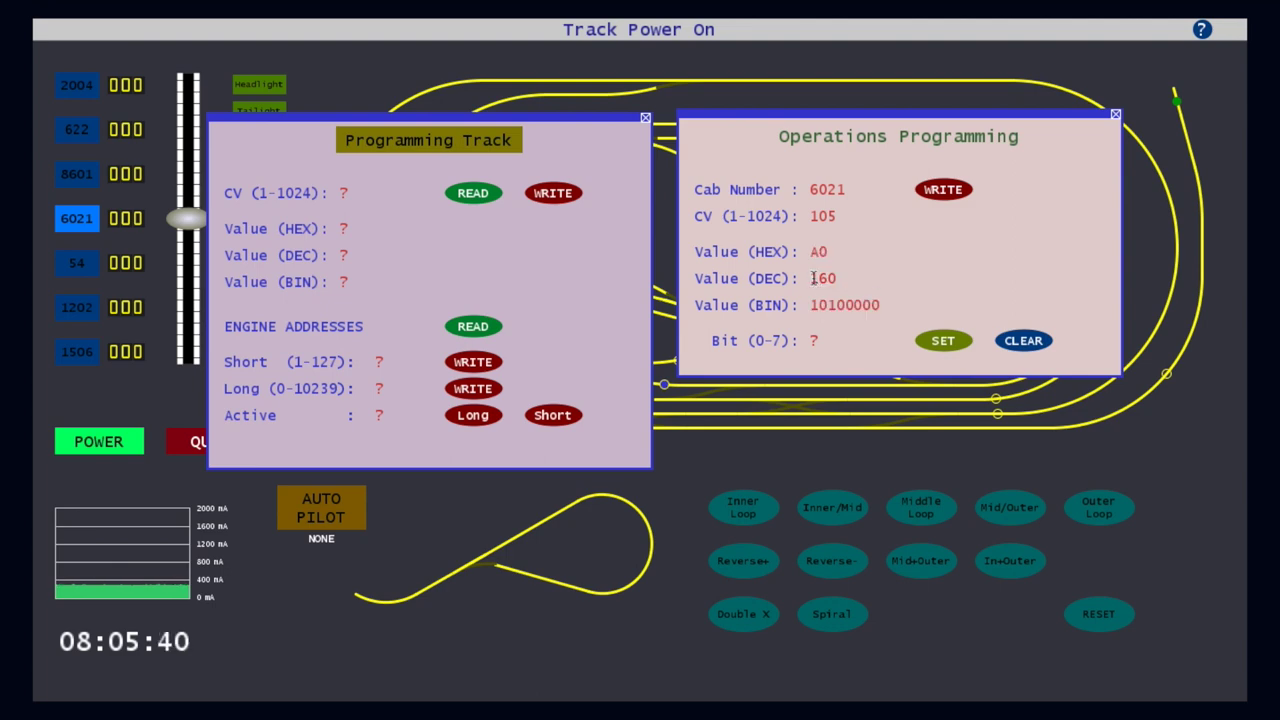
Change the last digit of the CV 105 binary value to make it 10100001.
click(880, 308)
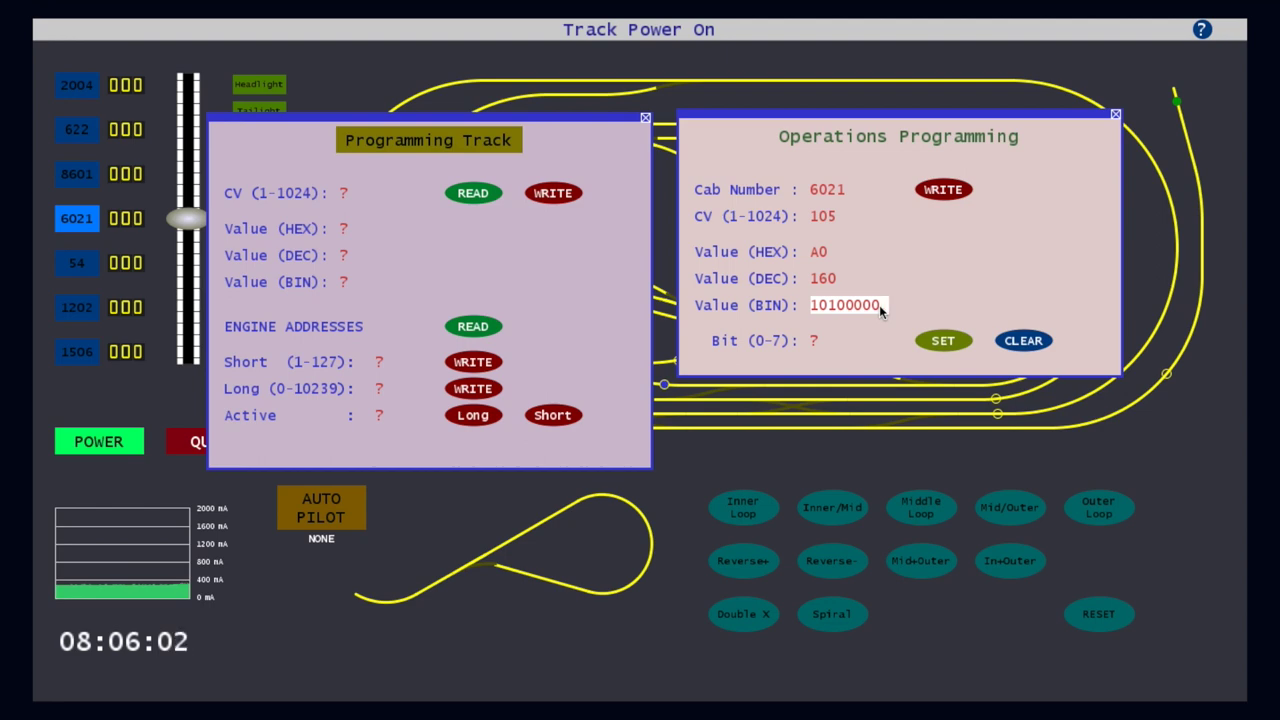
text(1)
key(Return)
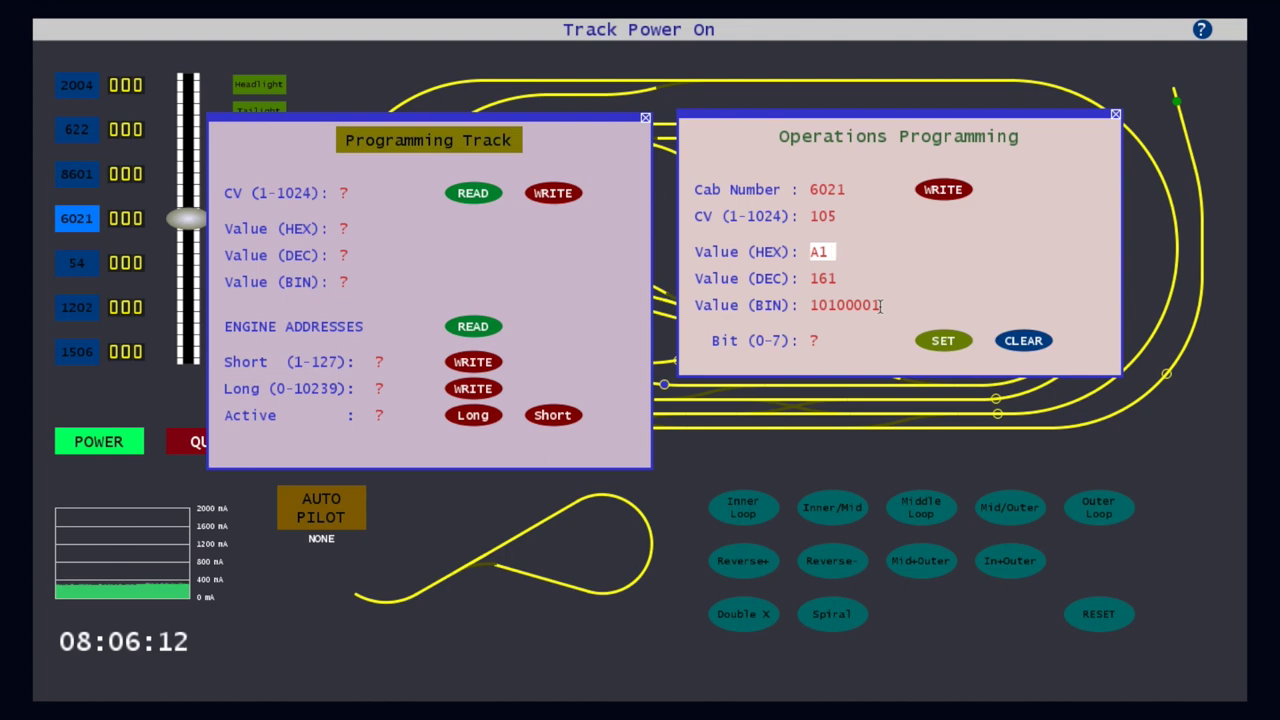
key(Tab)
key(Tab)
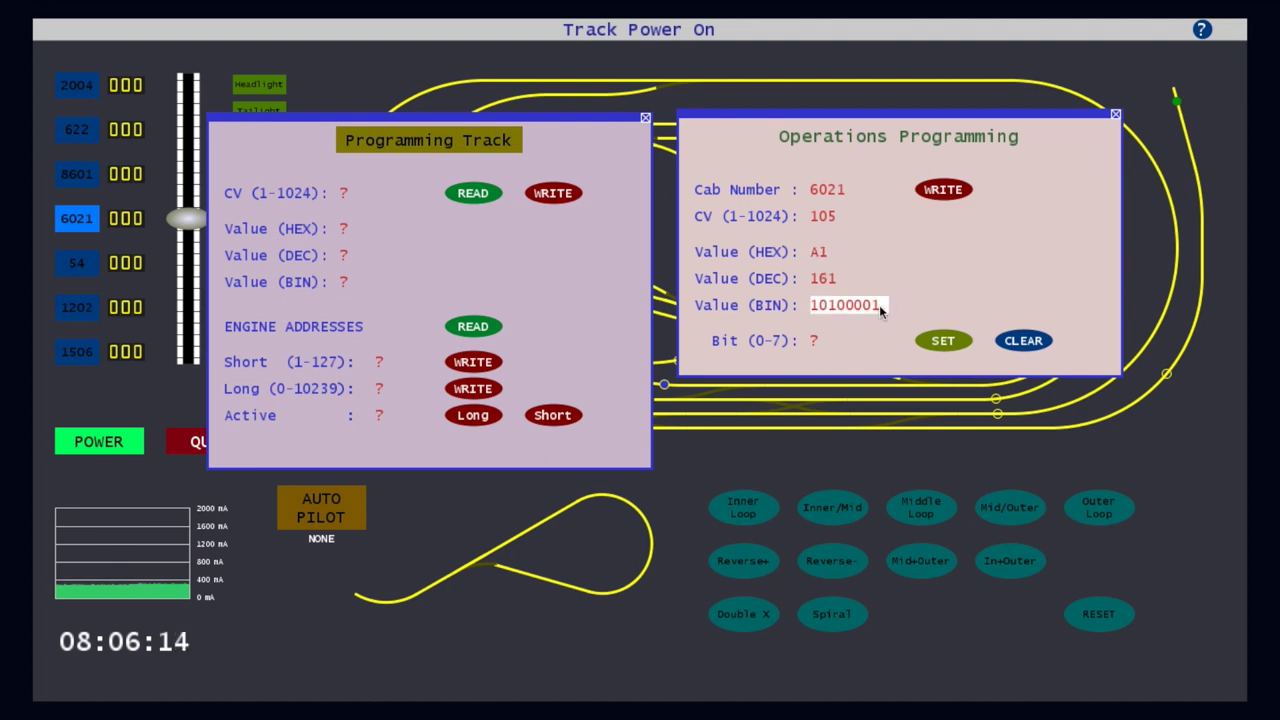
click(880, 306)
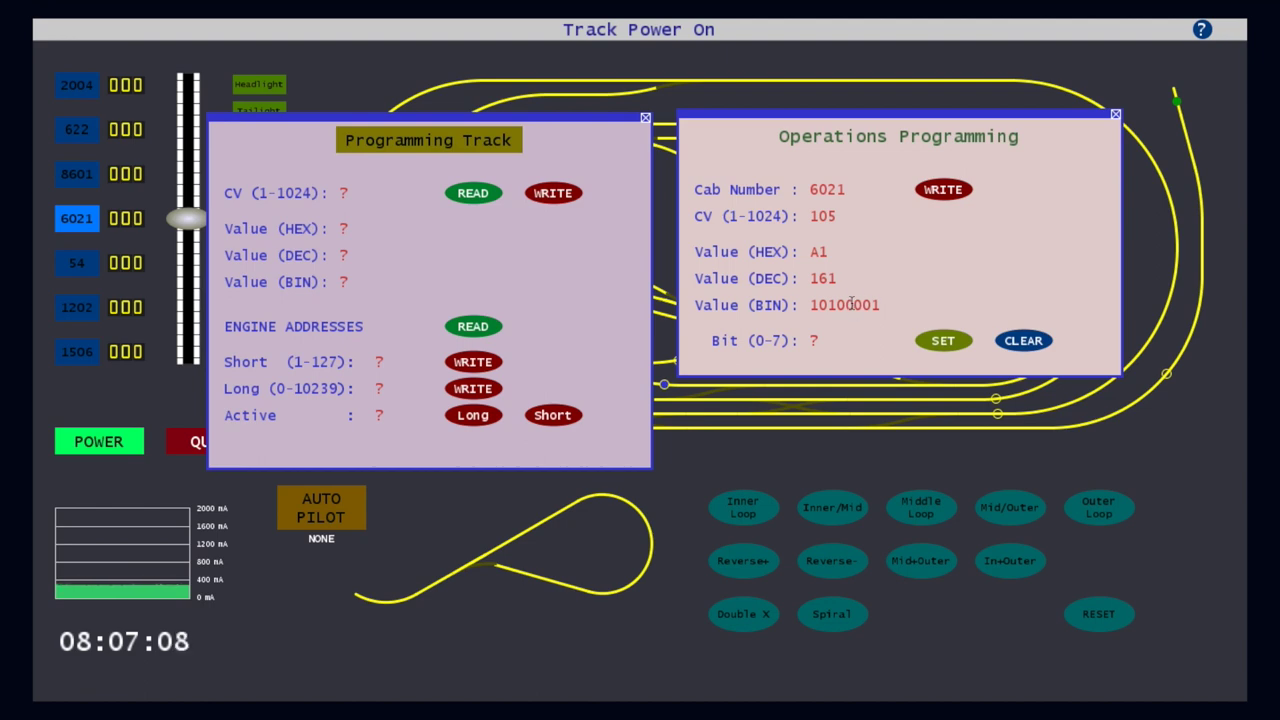
Set the bit number to 5 in Operations Programming and clear that bit of CV 105 for cab 6021.
click(814, 340)
text(5)
click(1025, 343)
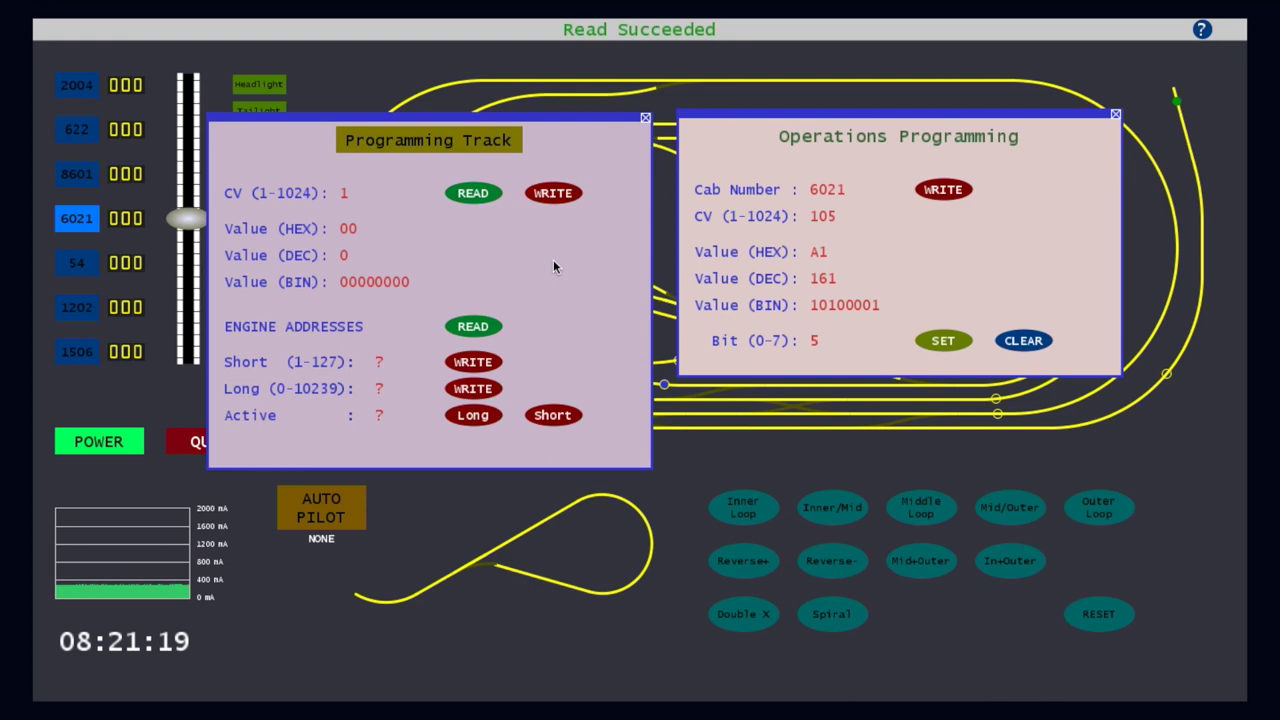
Activate the programming track and set its CV number to 106.
click(452, 148)
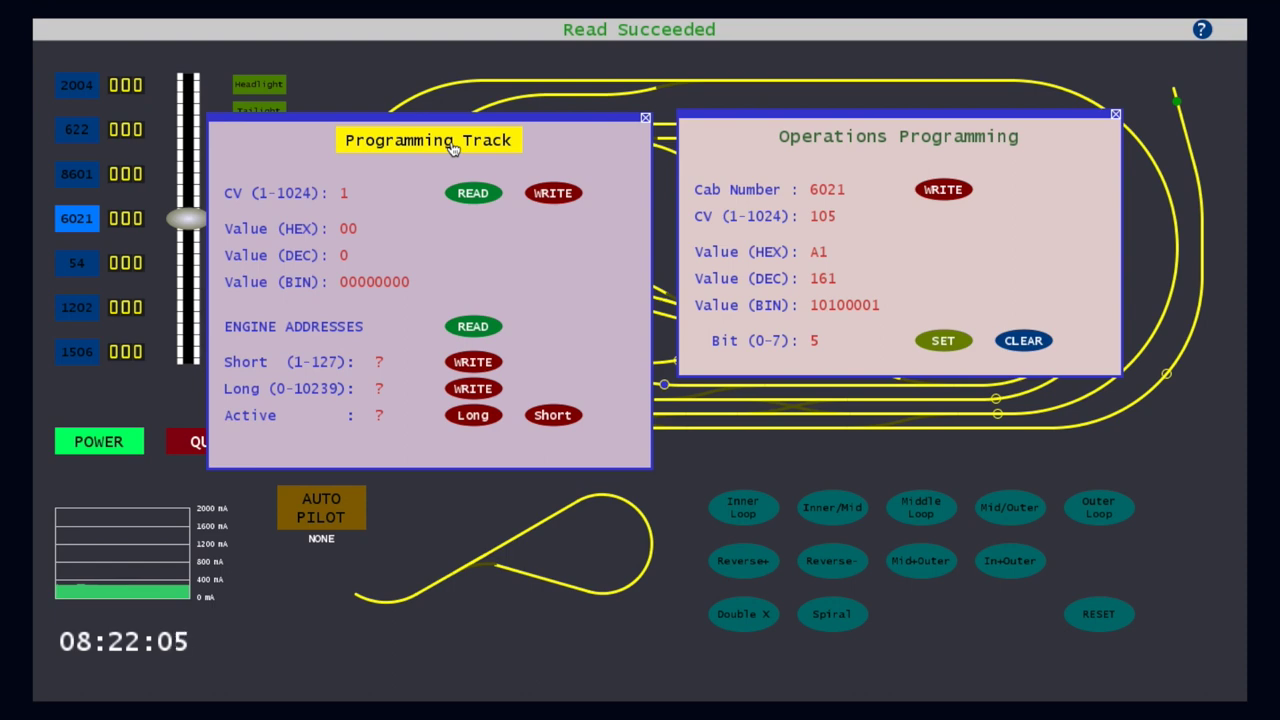
click(343, 195)
key(BackSpace)
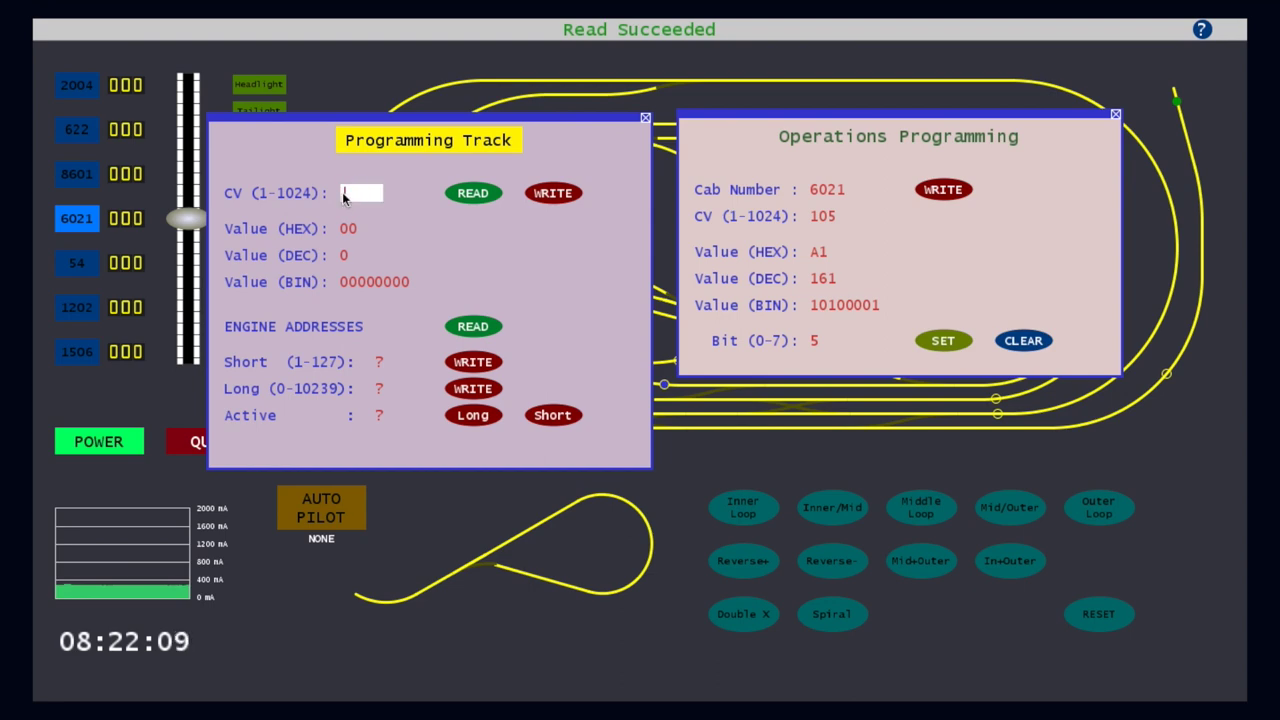
text(106)
key(Return)
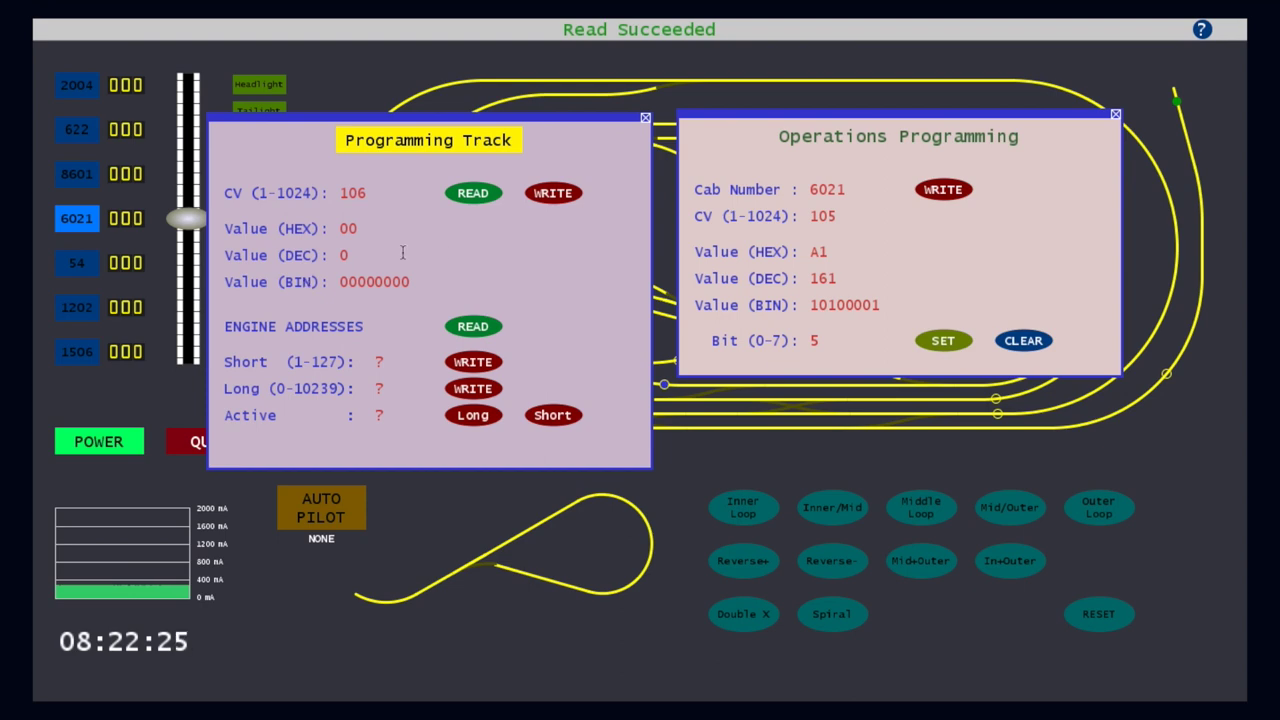
Set the hexadecimal value of CV 106 to 5F in the Programming Track window and write it to the decoder.
click(350, 230)
key(BackSpace)
key(BackSpace)
text(5F)
key(Tab)
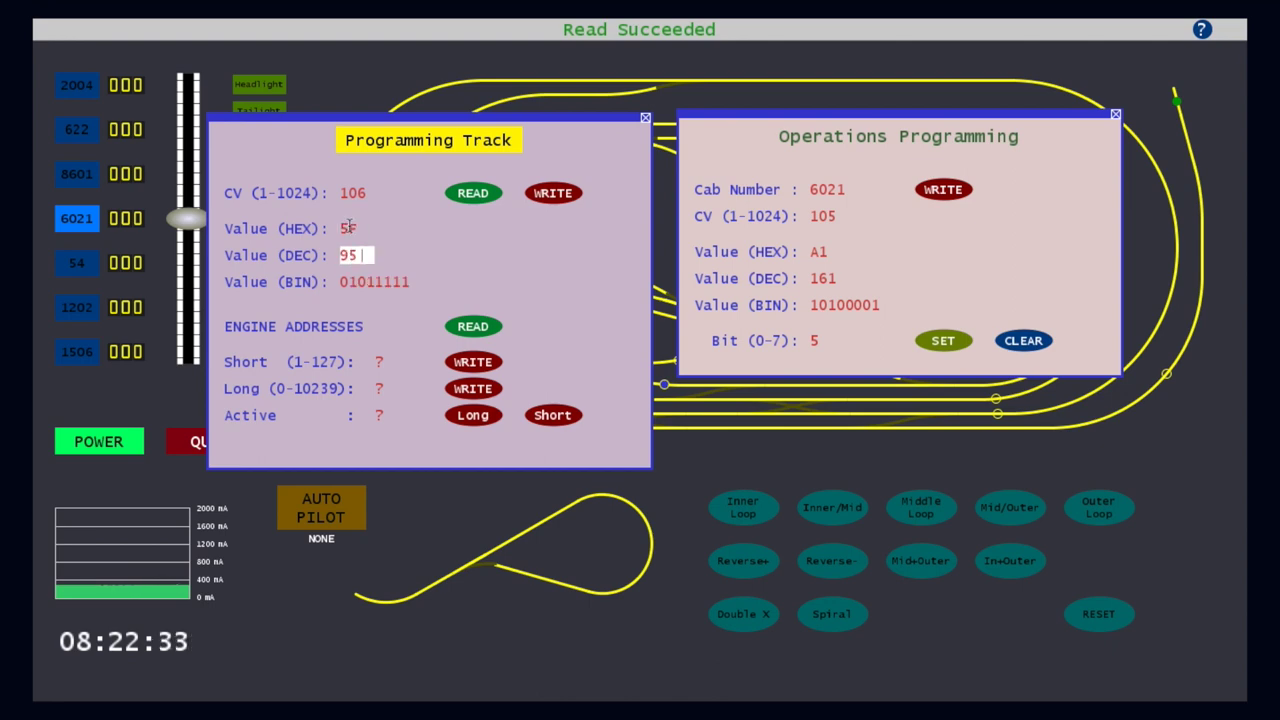
key(Return)
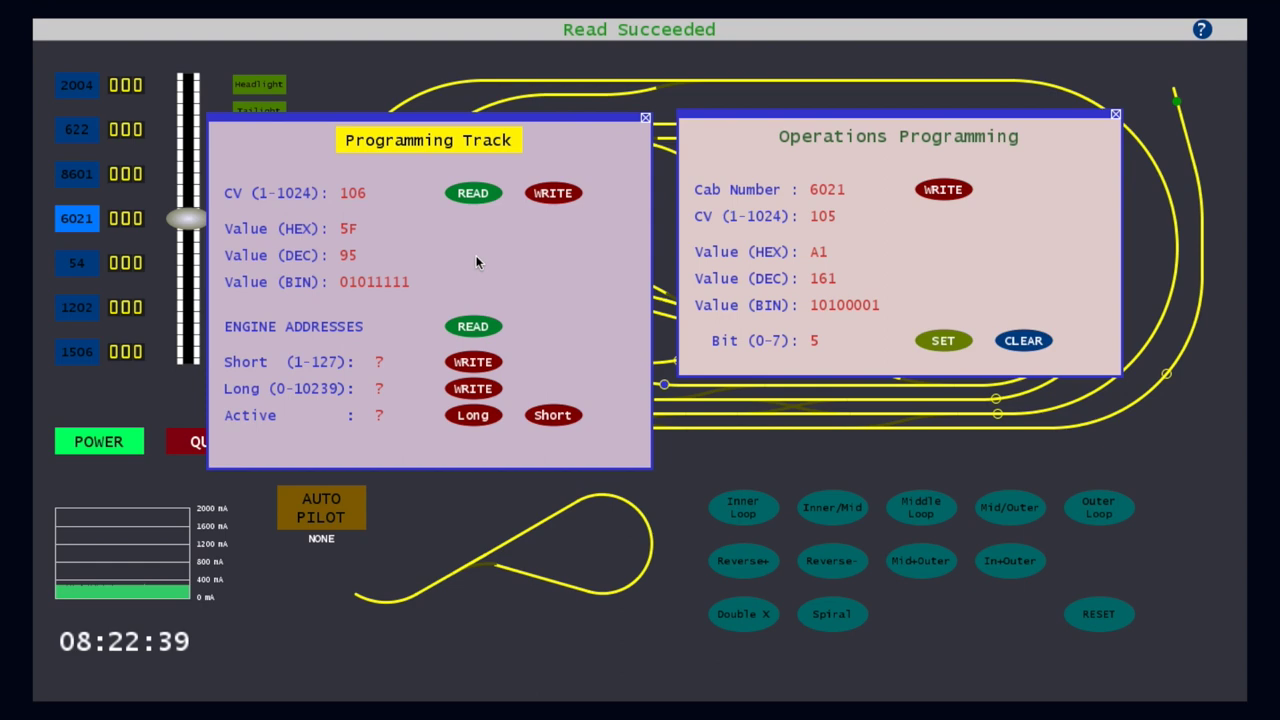
click(551, 197)
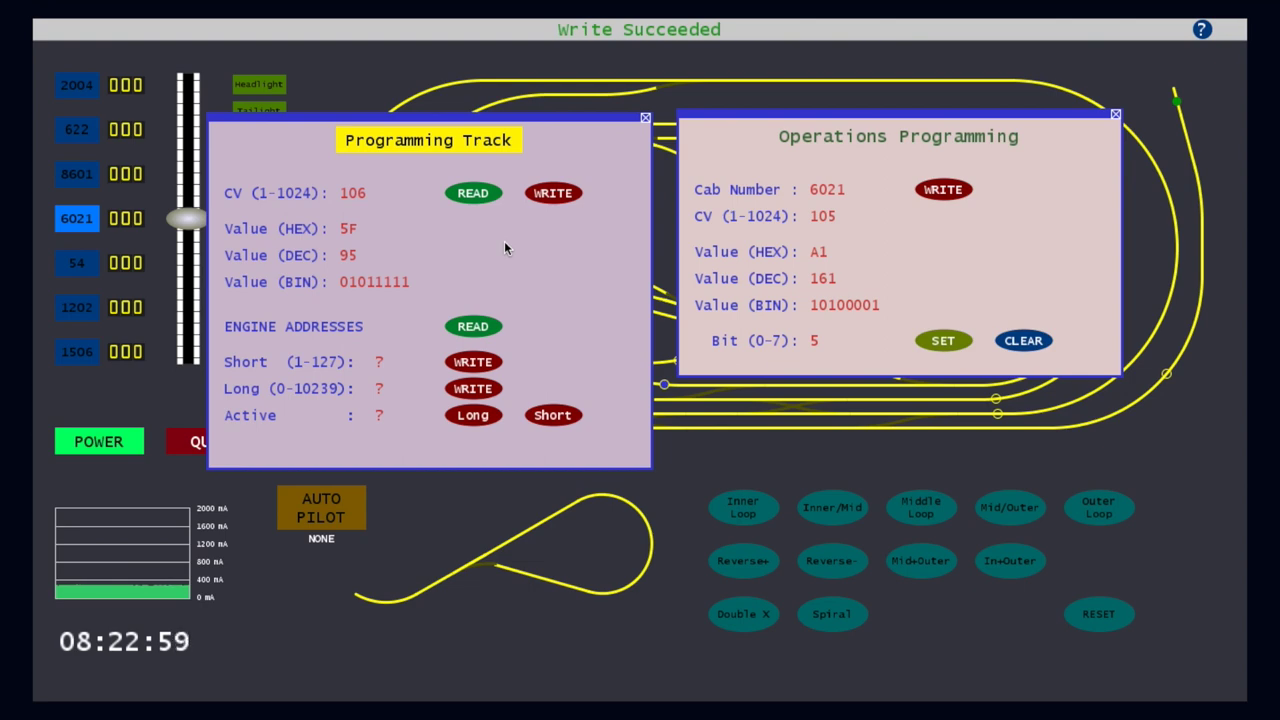
Change the Programming Track CV number to 105 and read that CV's value from the decoder.
click(362, 193)
text(5)
key(Return)
click(476, 194)
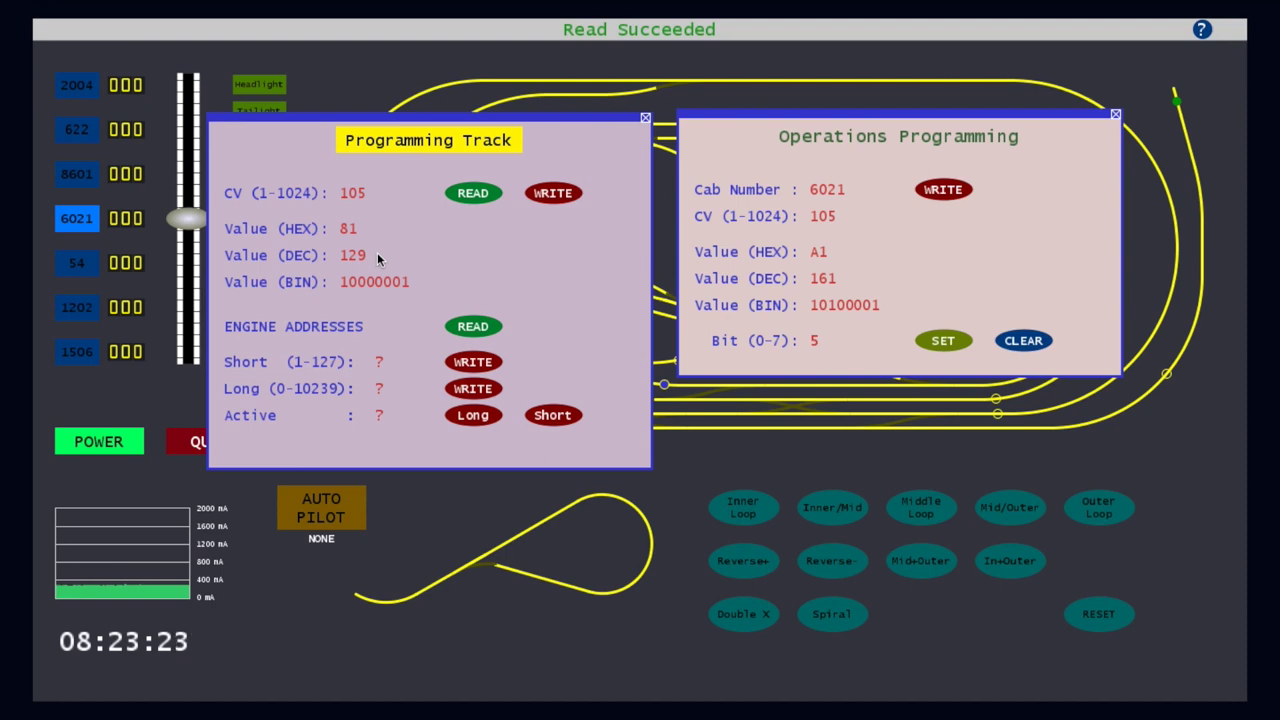
Set the Programming Track CV number back to 106 and read its stored value from the decoder.
click(366, 197)
key(BackSpace)
text(6)
key(Return)
click(475, 200)
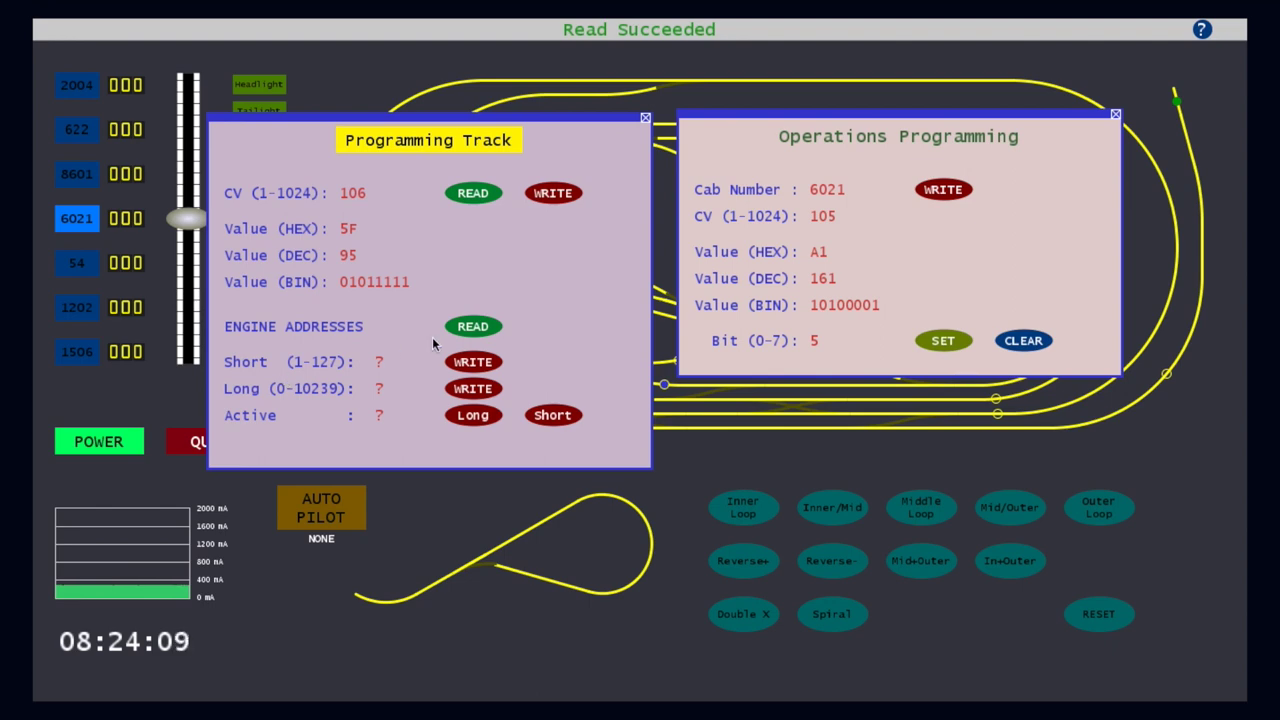
Read the engine's short and long addresses from the decoder and deactivate the programming track.
click(492, 327)
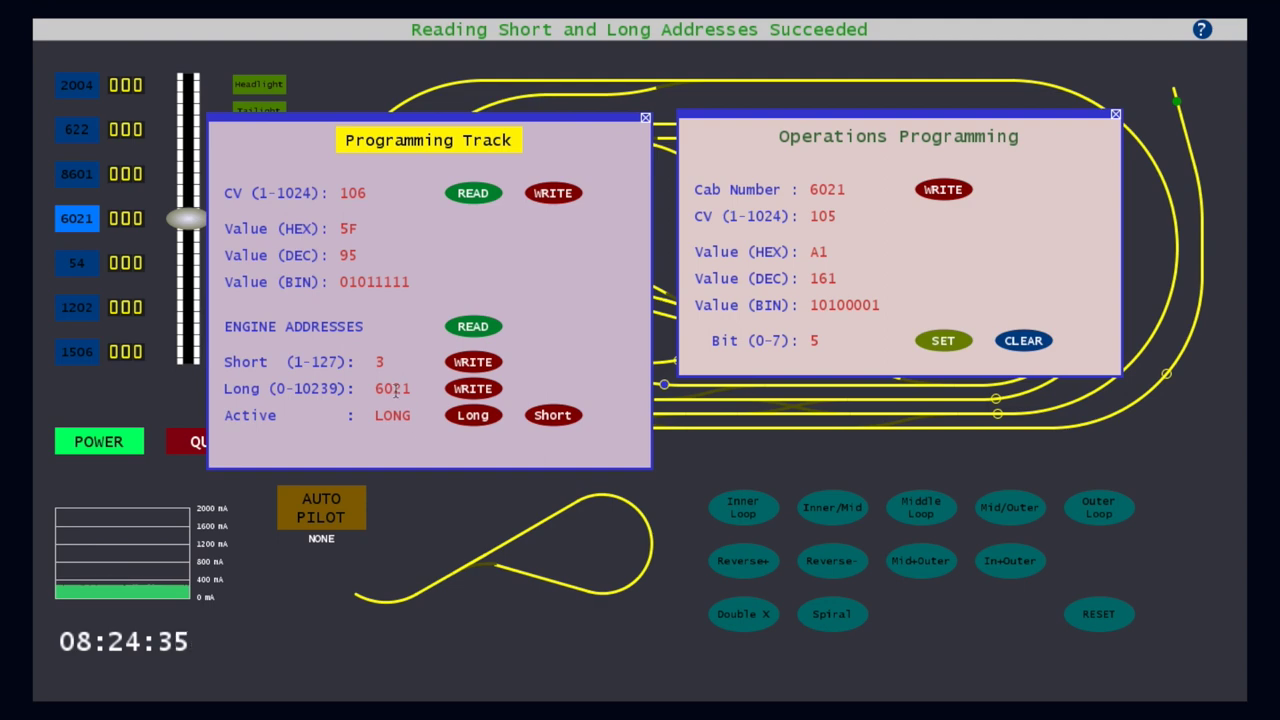
click(395, 393)
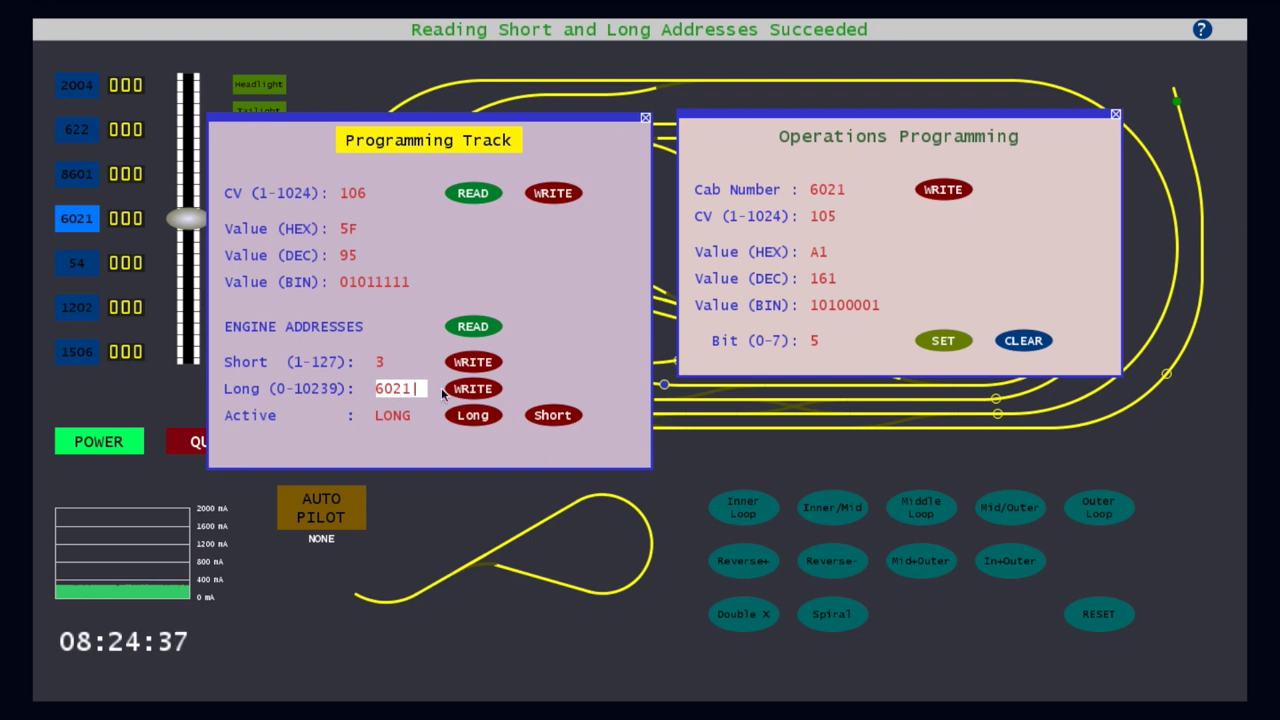
key(Return)
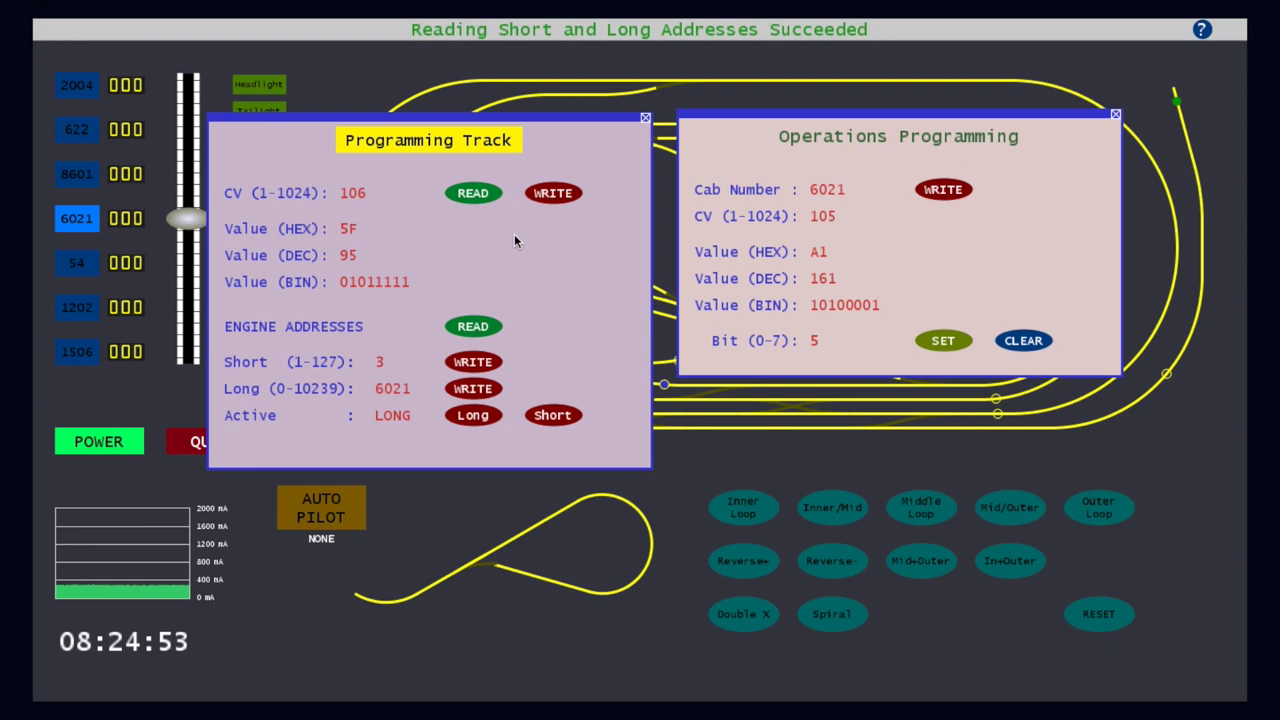
click(474, 146)
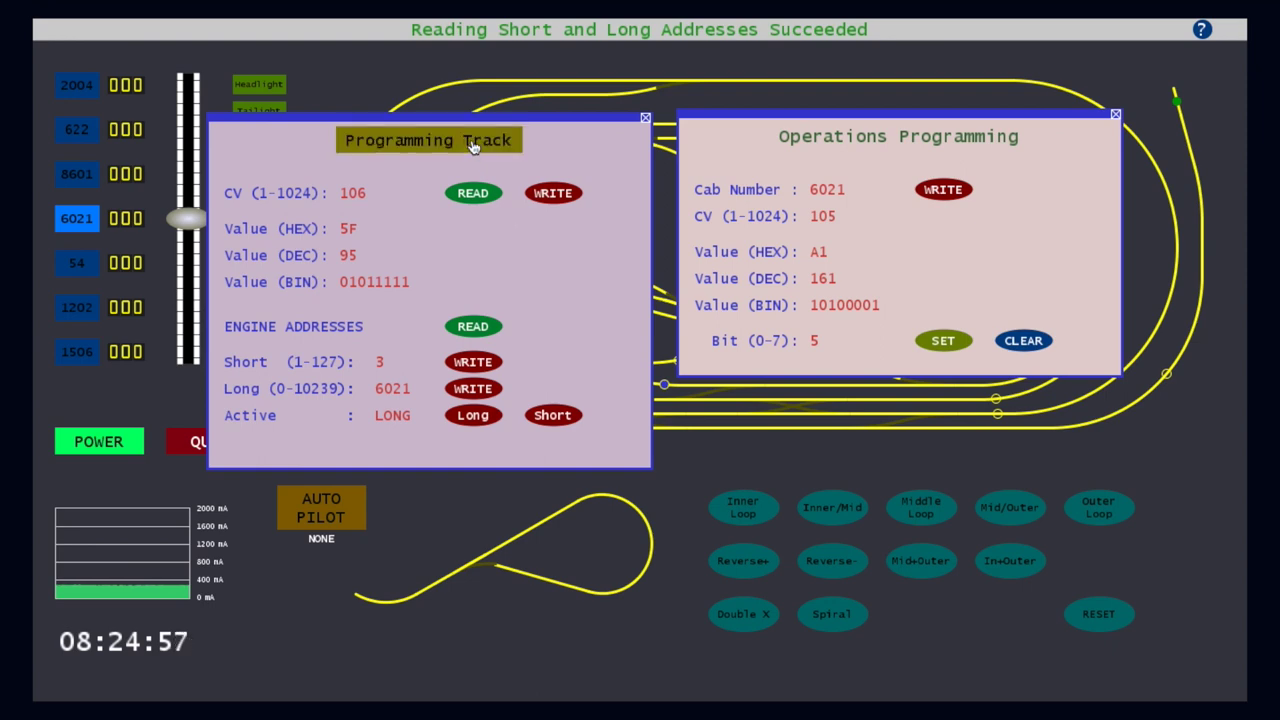